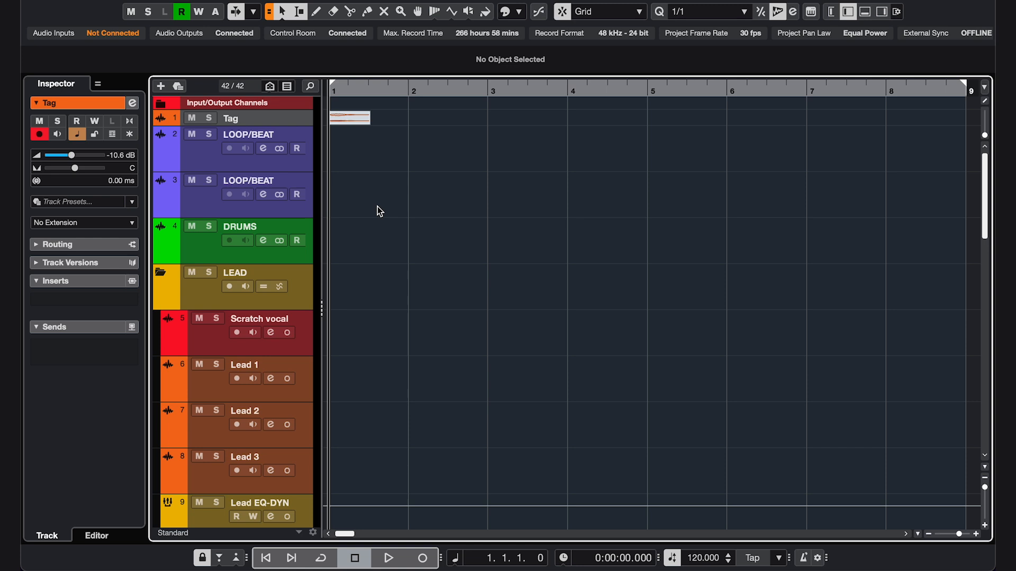
# Select the Lead 1, Lead 2 and Lead 3 tracks together.
pyautogui.scroll(-3, 379, 211)
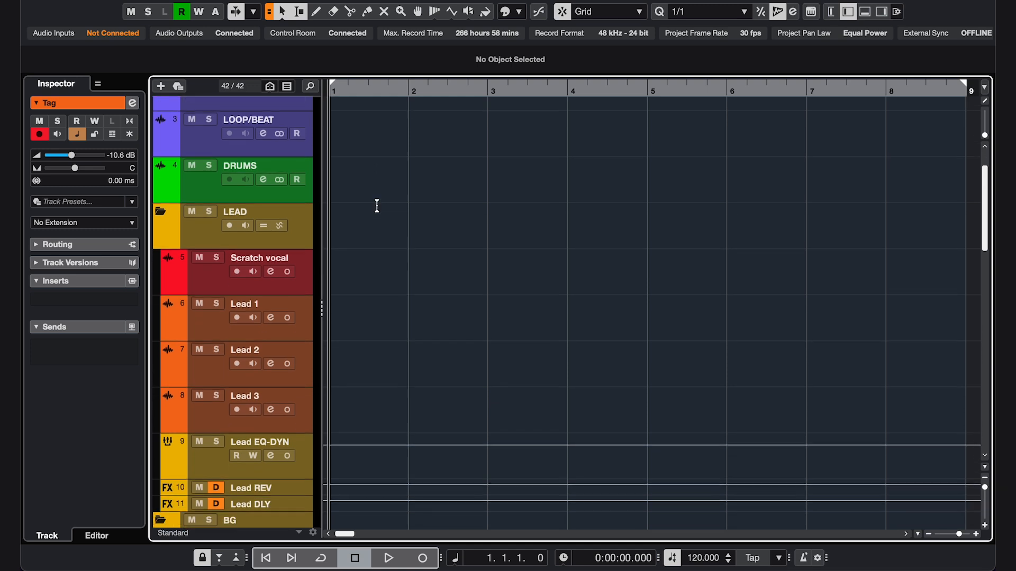
pyautogui.click(208, 295)
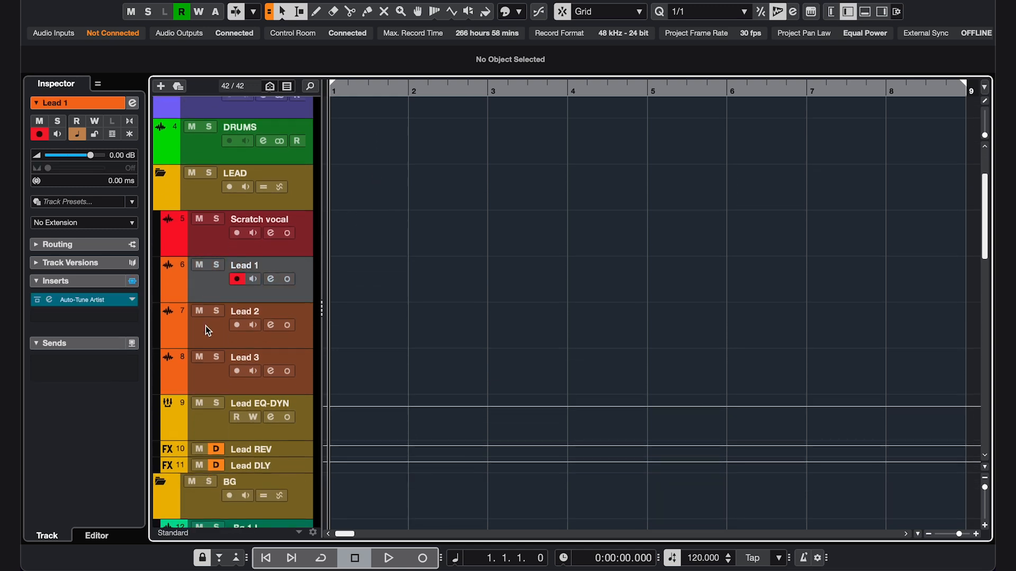
pyautogui.keyDown('shift'); pyautogui.click(203, 379); pyautogui.keyUp('shift')
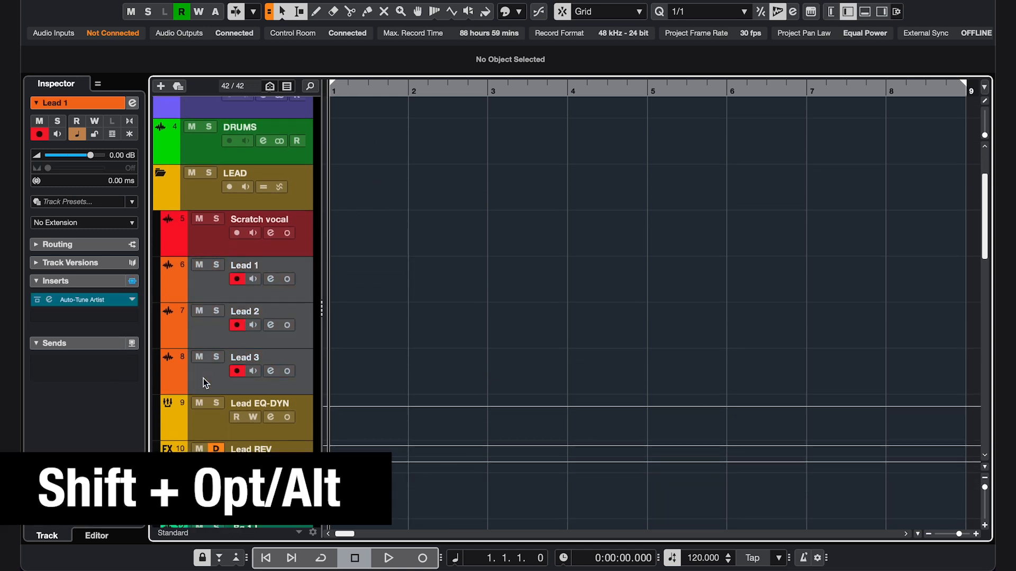
# Set the Auto-Tune Artist insert to key D and the Minor scale for the selected lead tracks.
pyautogui.click(97, 301)
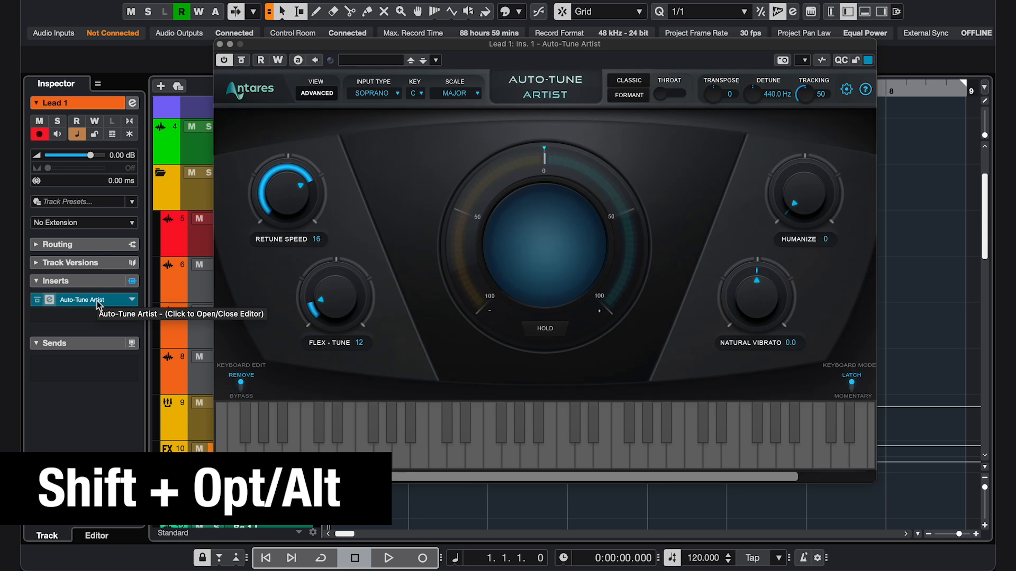
pyautogui.click(419, 94)
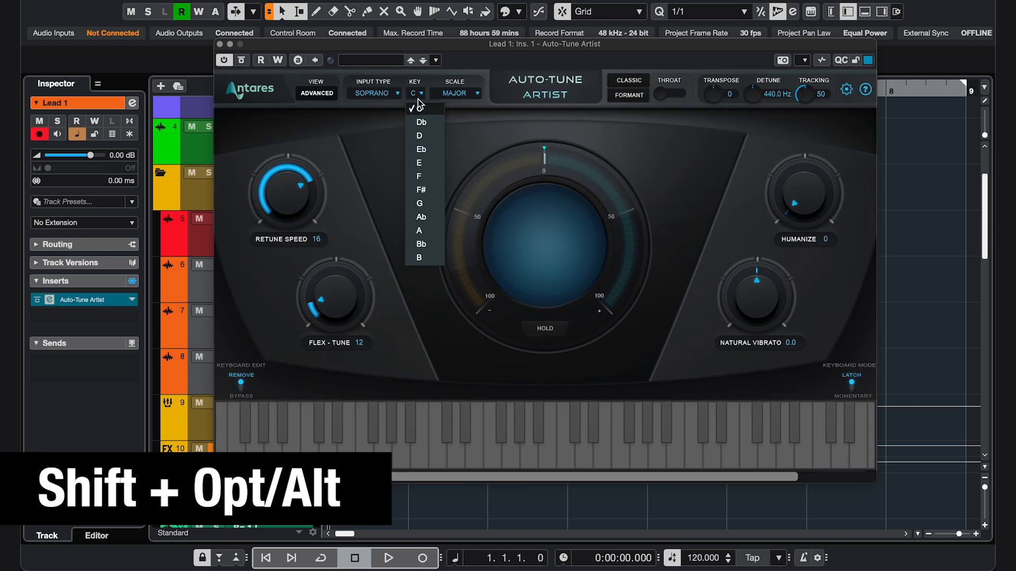
pyautogui.click(418, 135)
pyautogui.click(460, 97)
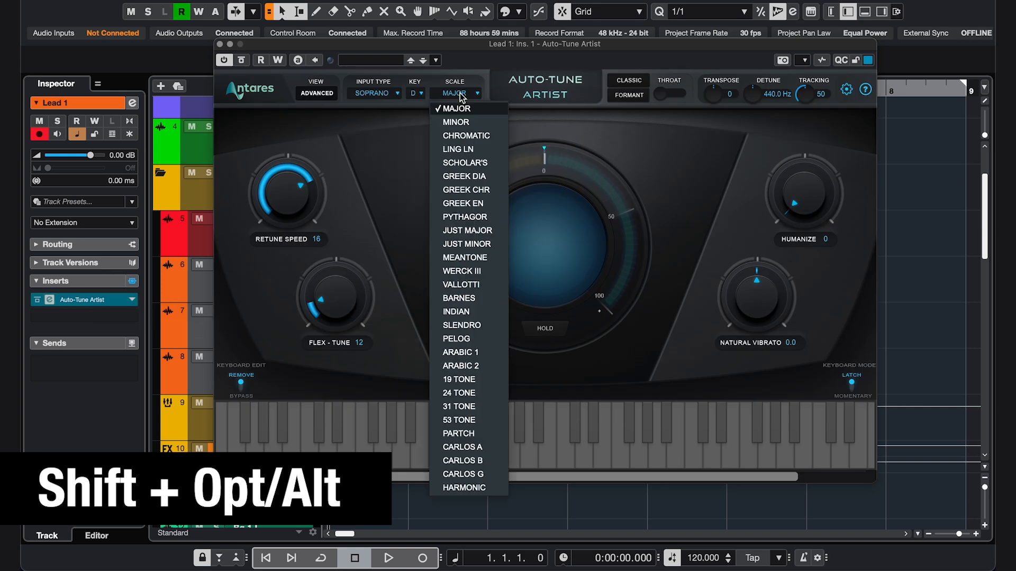
pyautogui.click(456, 122)
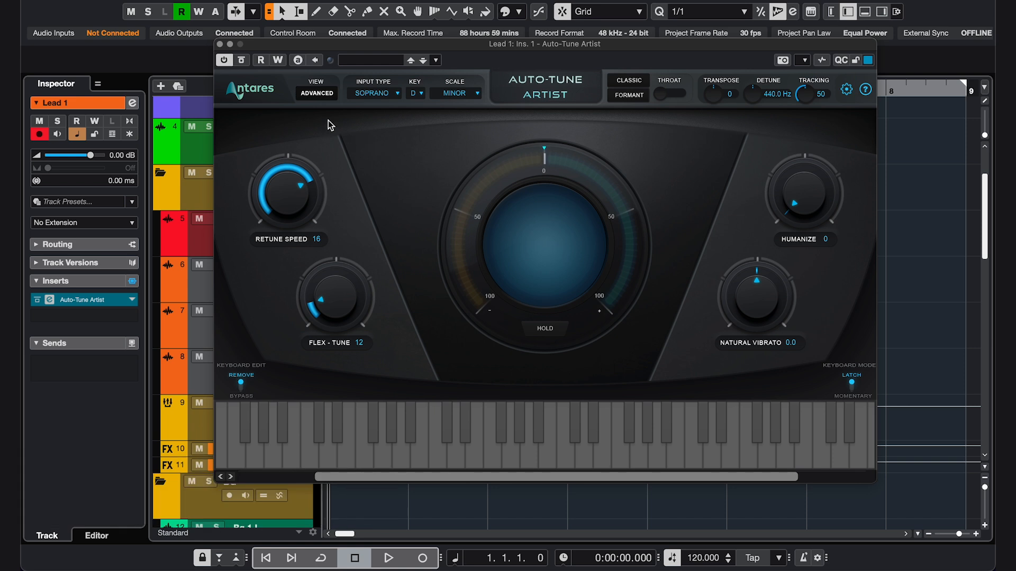
pyautogui.click(220, 44)
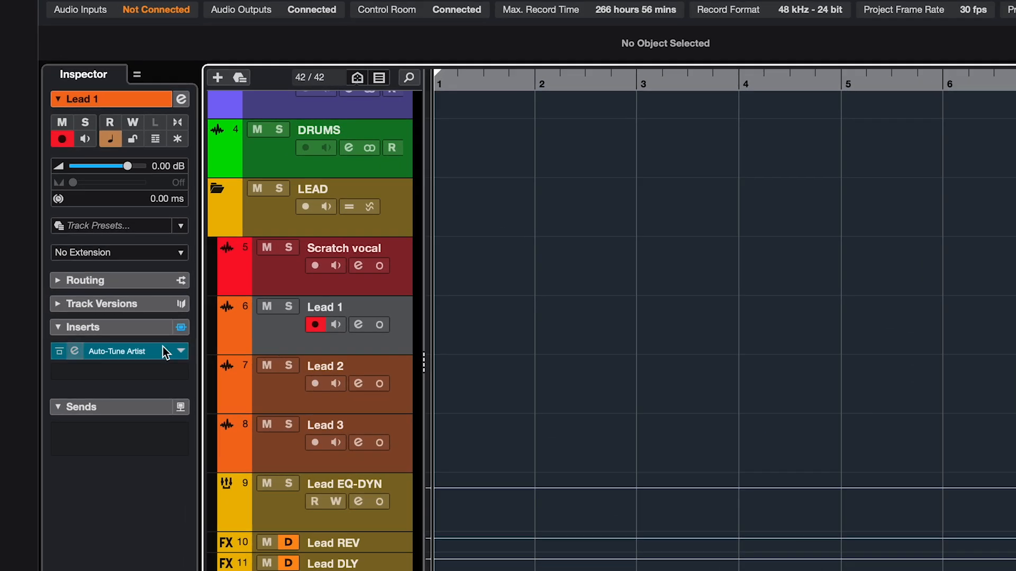
# Check the key and scale of the Auto-Tune Artist insert on the Lead 1 track.
pyautogui.click(163, 347)
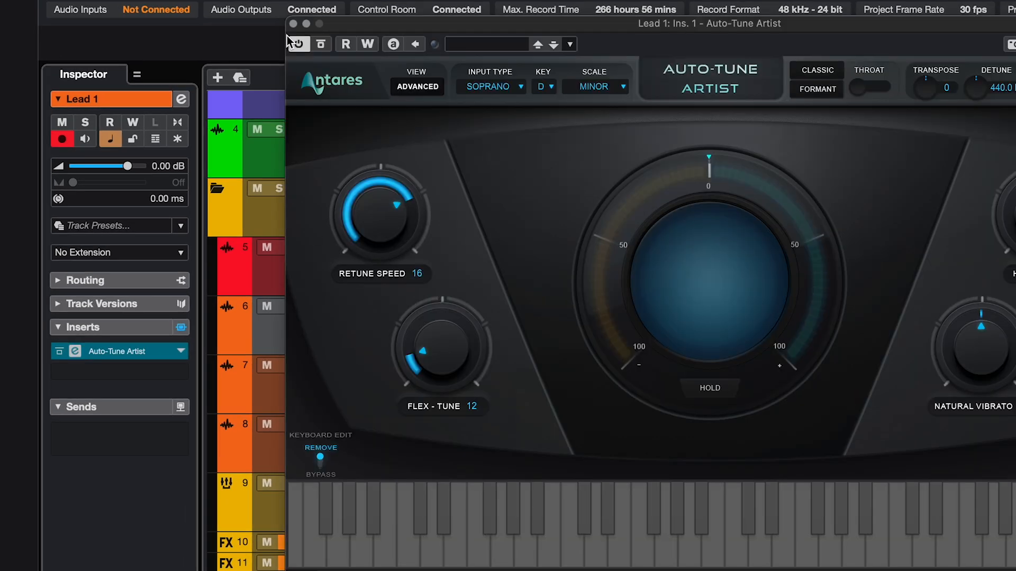
pyautogui.click(287, 392)
pyautogui.click(136, 350)
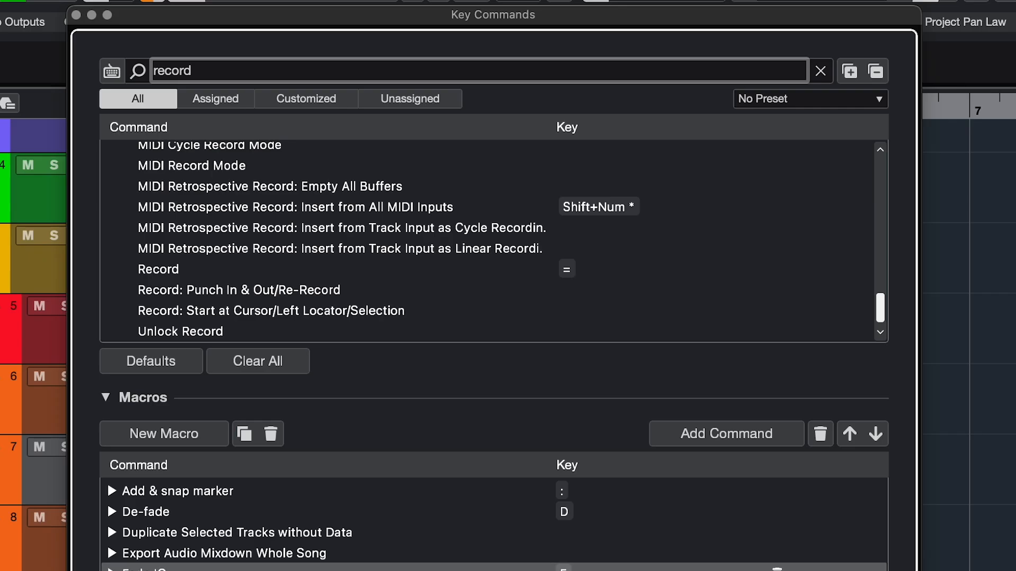
# Look up the Record key command and record a short take on the Lead 2 track from bar 1.
pyautogui.click(161, 270)
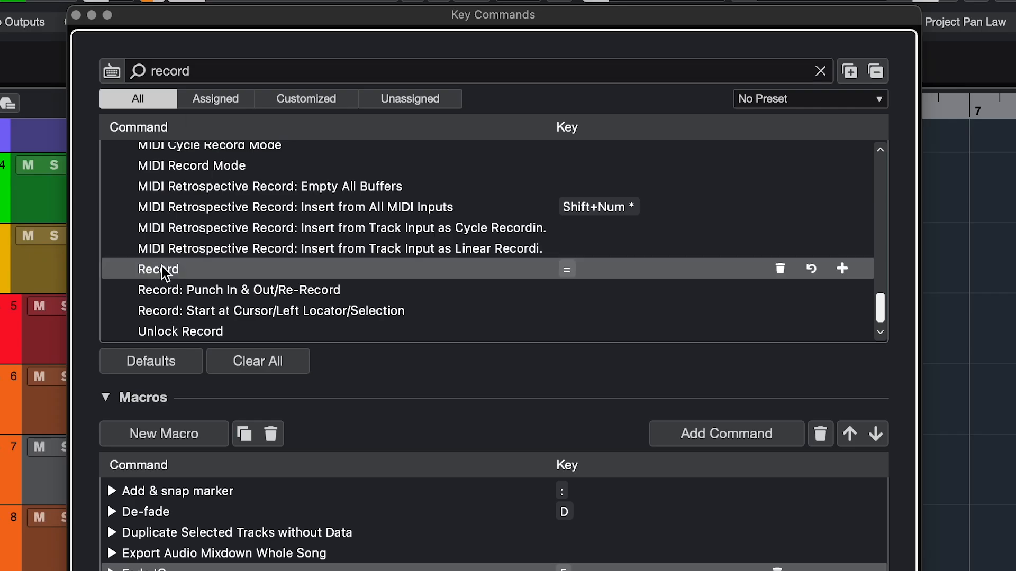
pyautogui.press('=')
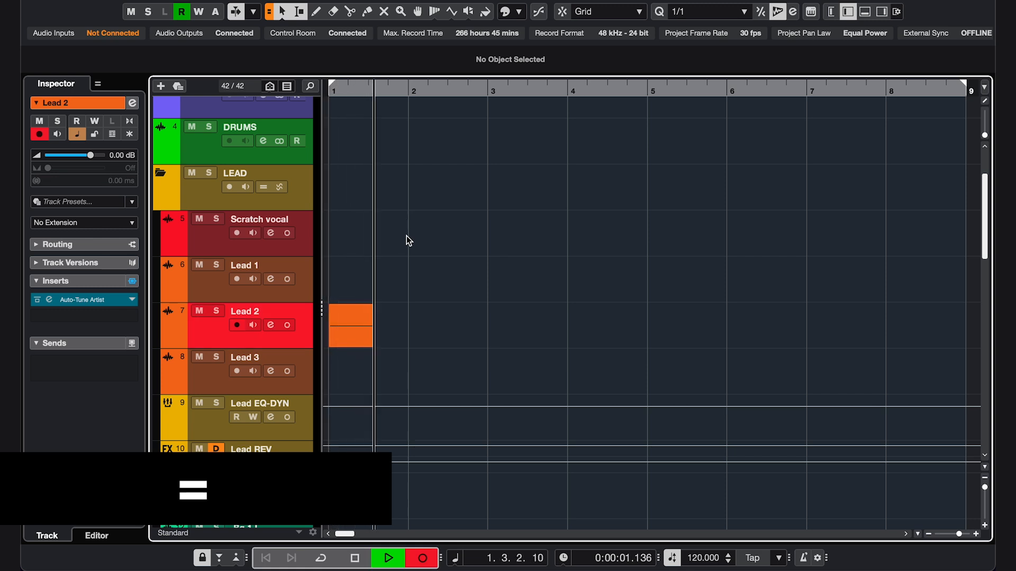
pyautogui.press('space')
# Play from just after bar 2 and punch in on the fly to record a second short take on Lead 2.
pyautogui.click(420, 89)
pyautogui.press('space')
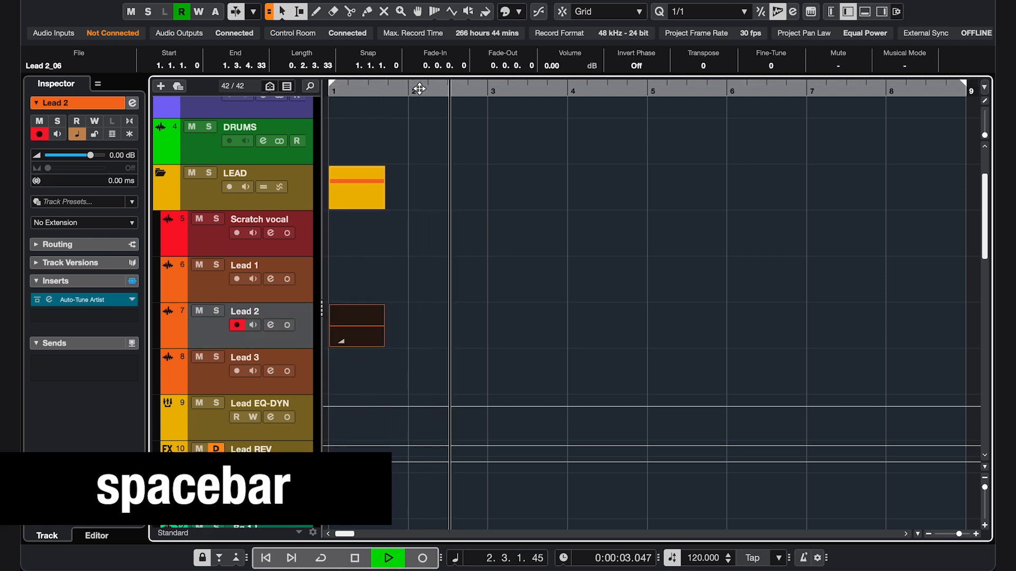
pyautogui.press('=')
pyautogui.press('space')
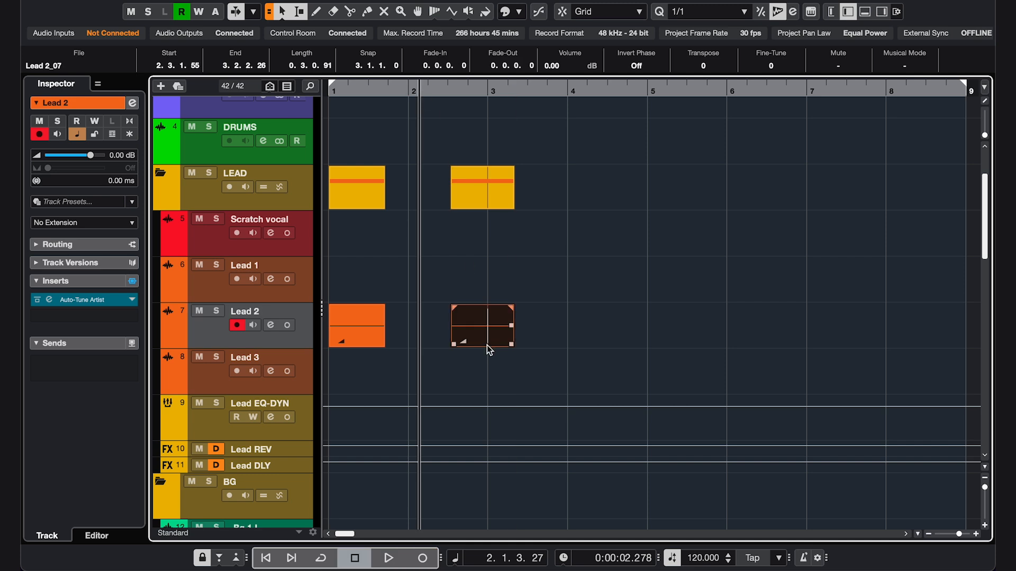
# Examine the two recorded clips on the Lead 2 track.
pyautogui.scroll(4, 487, 345)
pyautogui.scroll(-3, 487, 345)
pyautogui.hscroll(-2, 376, 353)
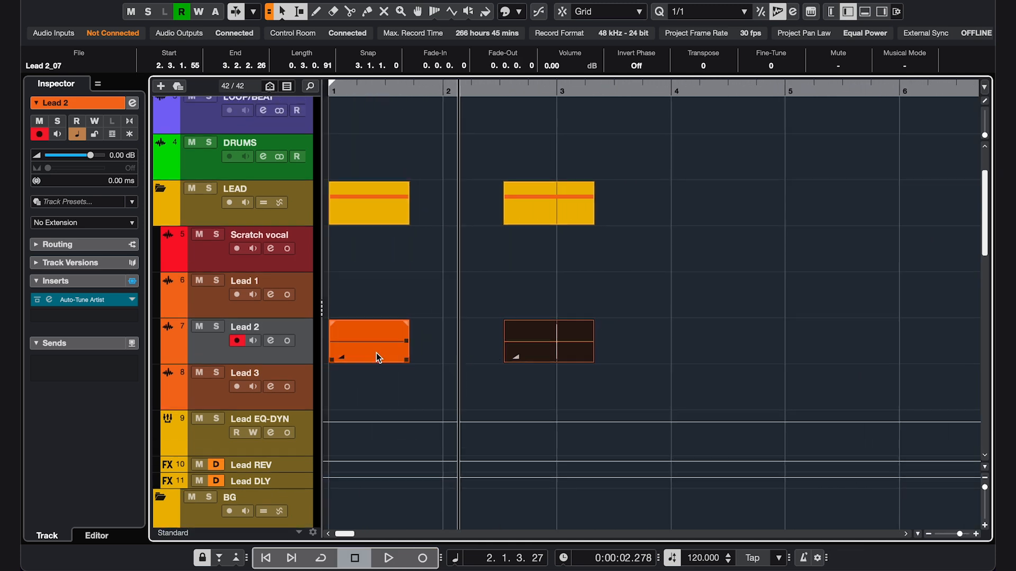
pyautogui.scroll(5, 337, 354)
pyautogui.scroll(-2, 338, 354)
pyautogui.scroll(-3, 337, 353)
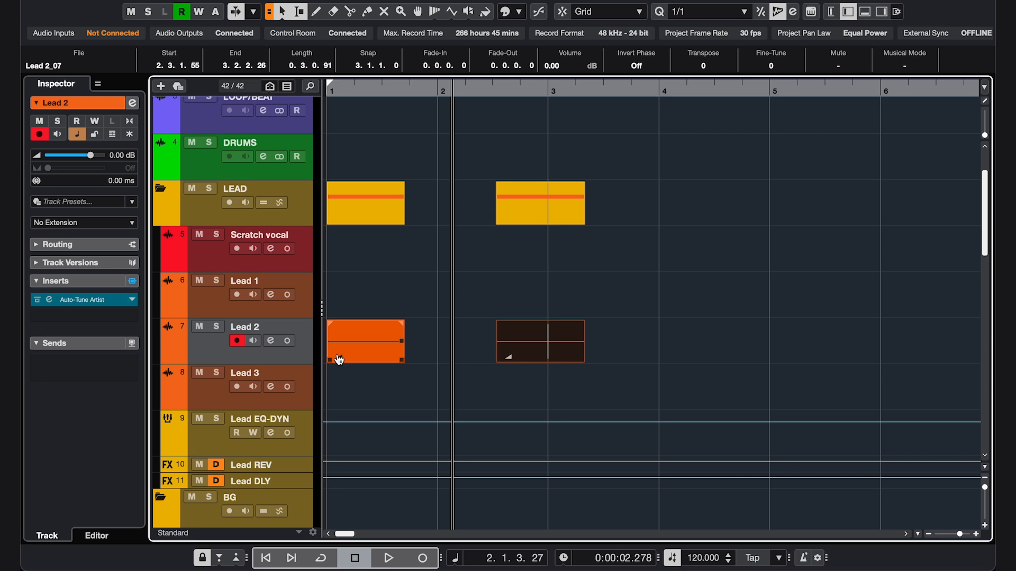
pyautogui.click(538, 351)
pyautogui.moveTo(539, 351); pyautogui.dragTo(439, 357)
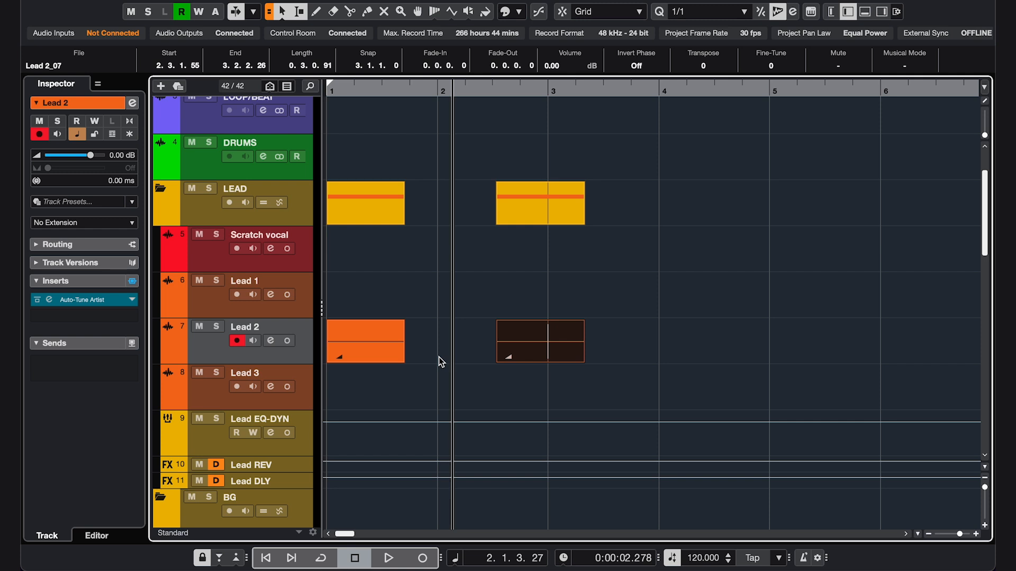
# Combine the object and range selection tools and try them on the second Lead 2 clip.
pyautogui.press('super+comma')
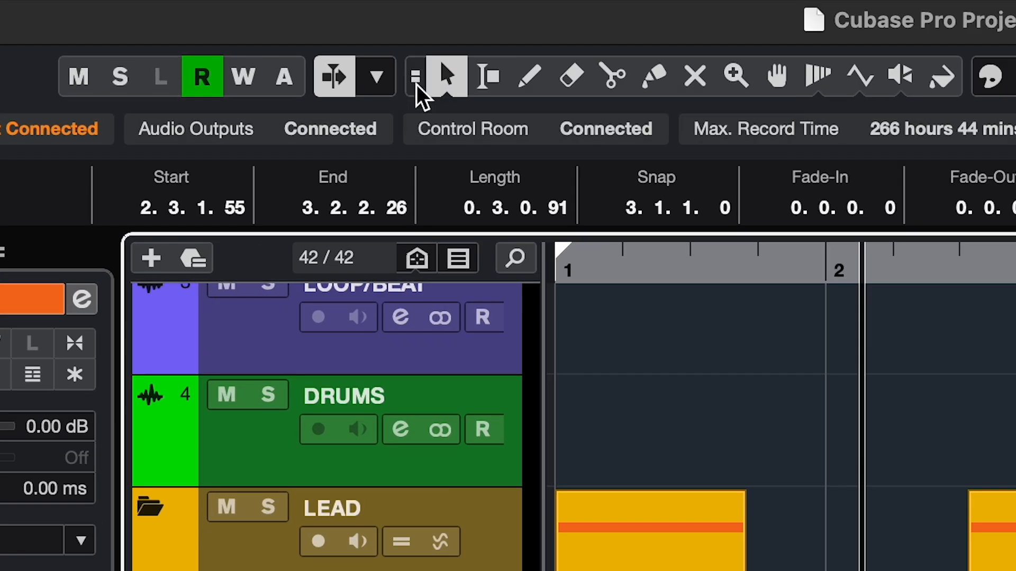
pyautogui.click(414, 83)
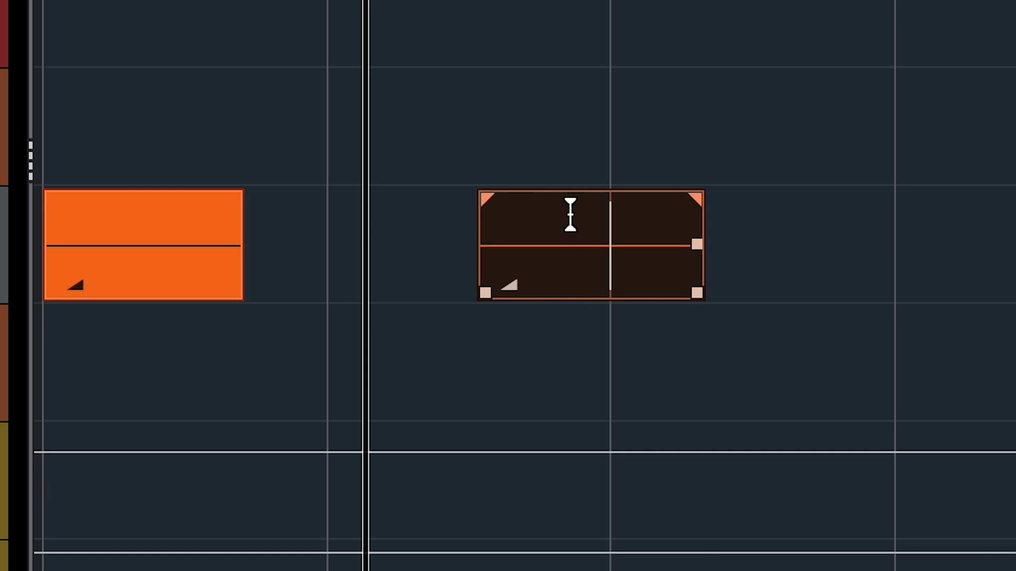
pyautogui.keyDown('alt'); pyautogui.click(570, 270); pyautogui.keyUp('alt')
pyautogui.keyDown('alt'); pyautogui.click(649, 270); pyautogui.keyUp('alt')
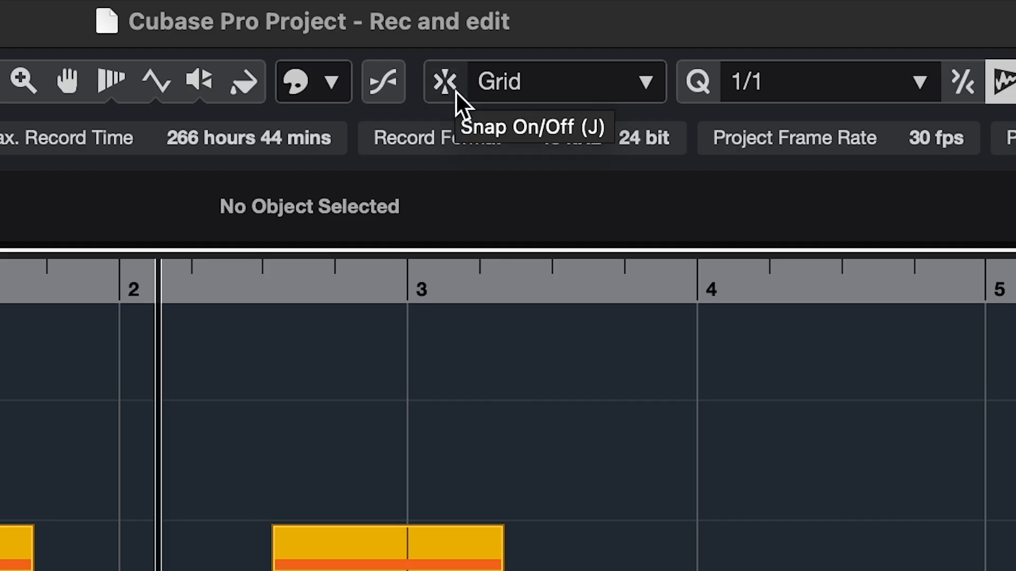
# Toggle grid snapping on and off.
pyautogui.press('j')
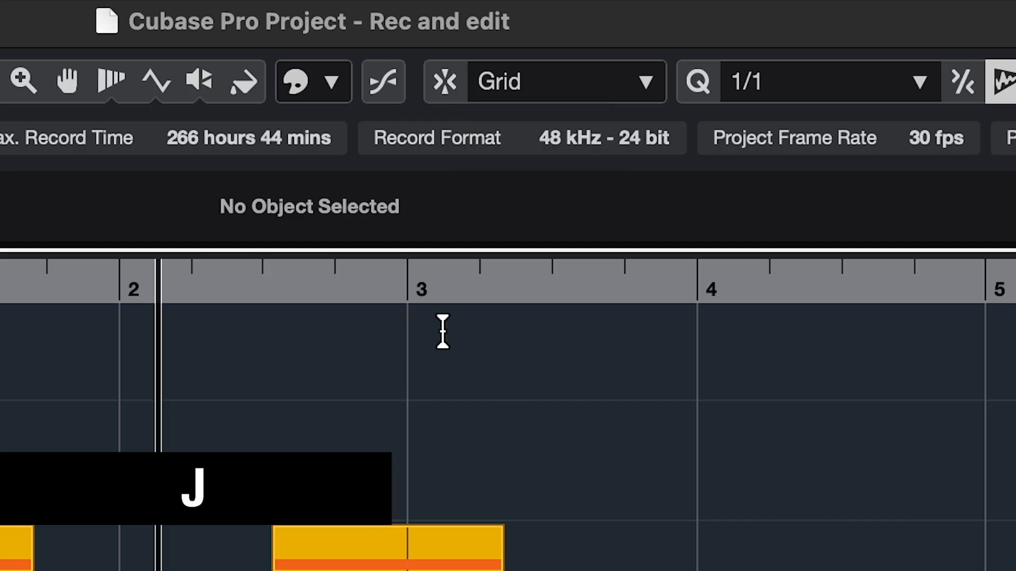
pyautogui.press('j')
pyautogui.press('j')
# Search the key commands for "activate pun".
pyautogui.write('ac')
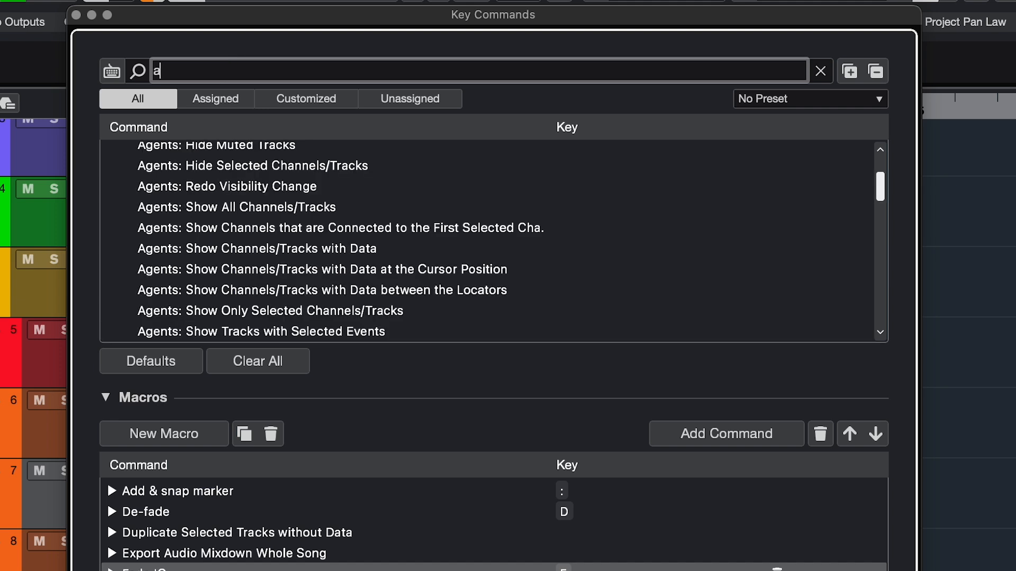
pyautogui.write('tivate pun')
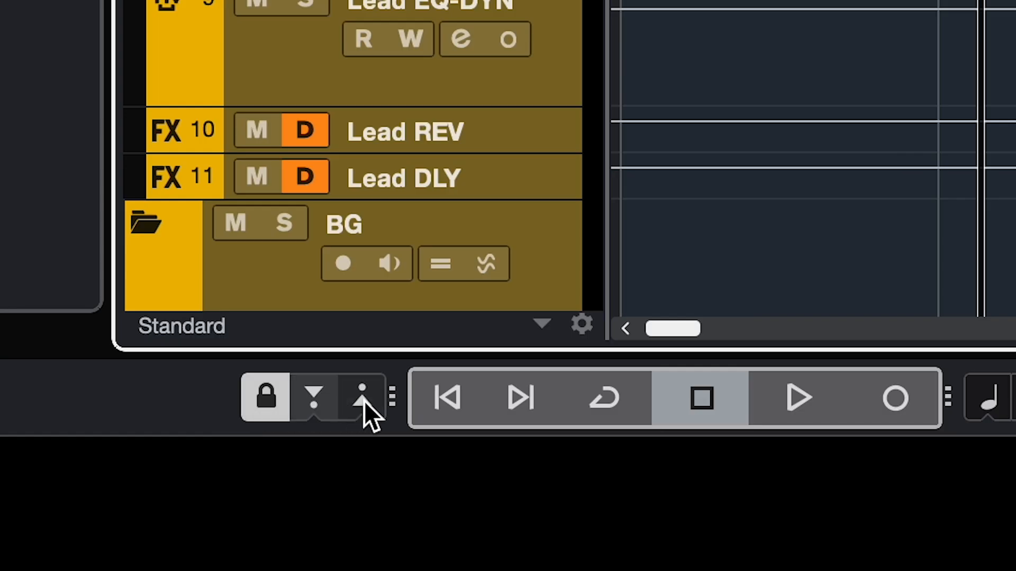
# Toggle Punch In and Punch Out on and off.
pyautogui.click(314, 399)
pyautogui.click(366, 398)
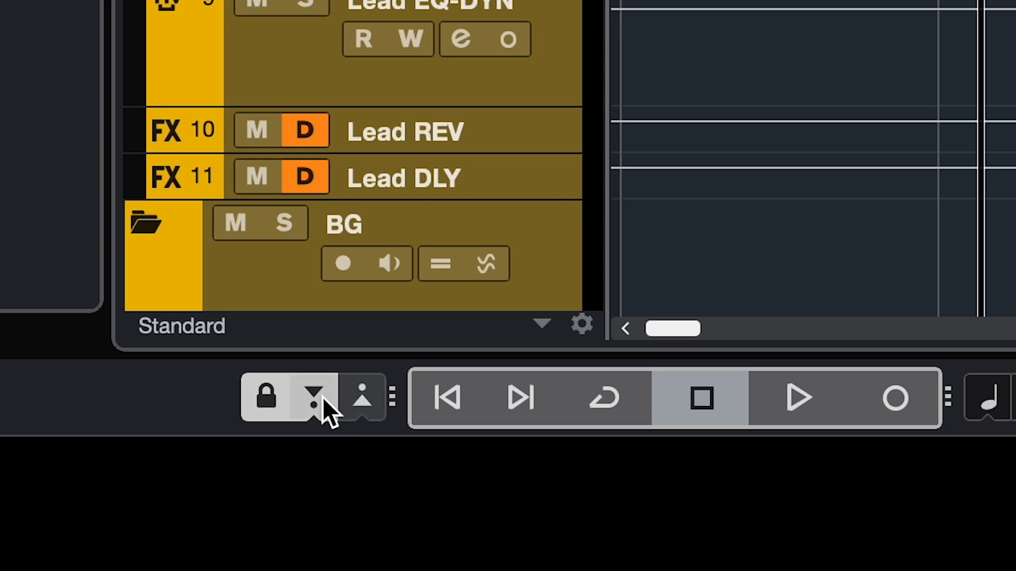
pyautogui.click(321, 397)
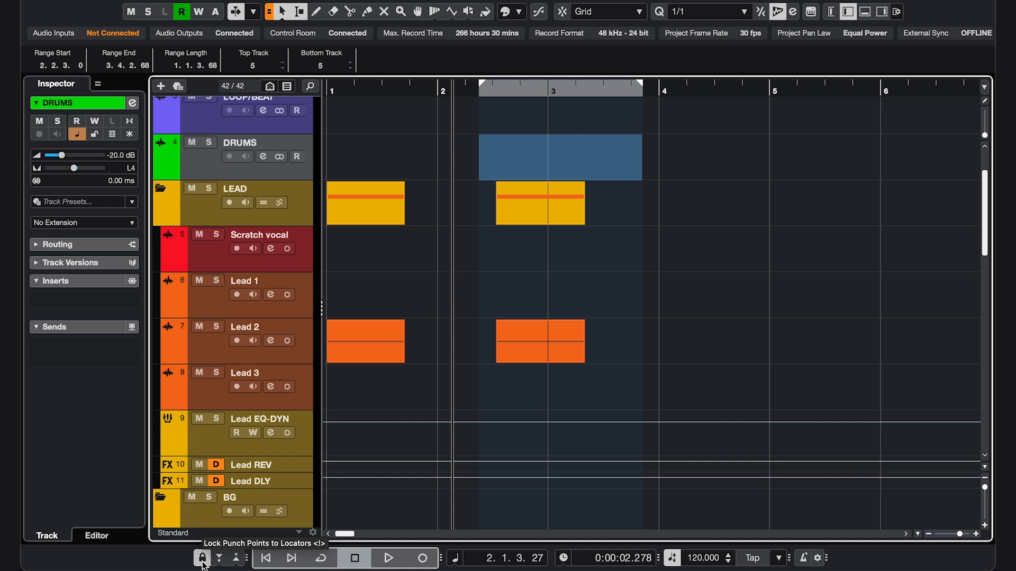
# Unlock the punch points from the locators, moving punch-in past the middle of bar 2 and punch-out just past the start of bar 4.
pyautogui.click(203, 560)
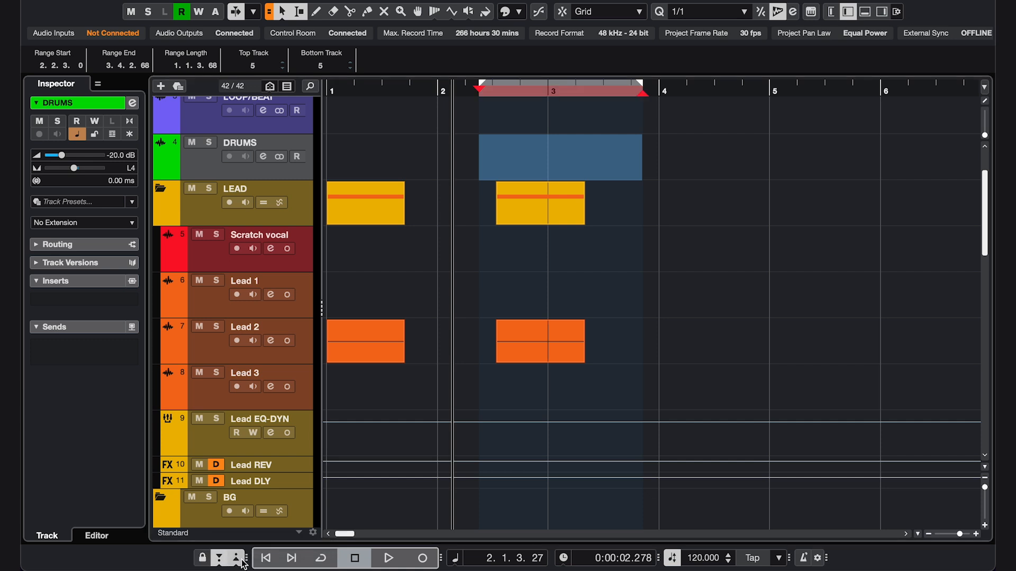
pyautogui.moveTo(479, 88); pyautogui.dragTo(422, 91)
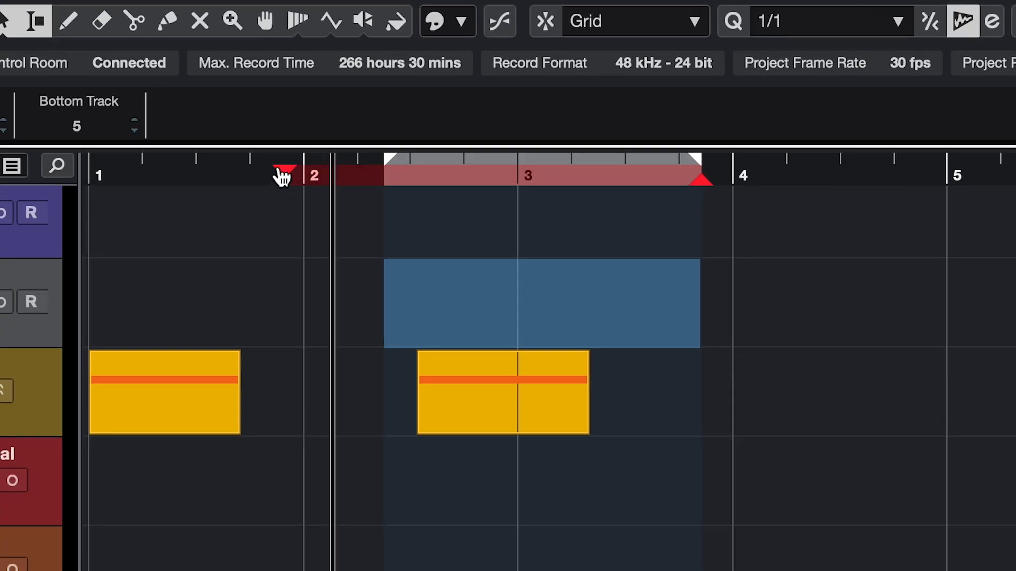
pyautogui.moveTo(282, 177); pyautogui.dragTo(442, 177)
pyautogui.moveTo(703, 183); pyautogui.dragTo(819, 199)
pyautogui.click(532, 233)
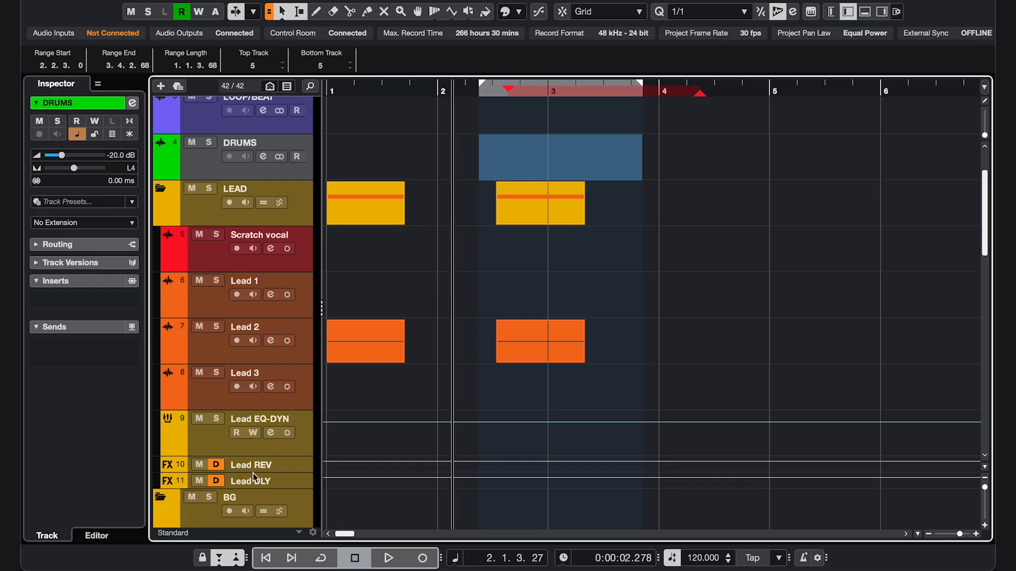
# Lock the punch points to the locators and select the range 2.3.4.61 to 3.1.3.12 within the second Lead 2 clip.
pyautogui.click(203, 559)
pyautogui.press('h')
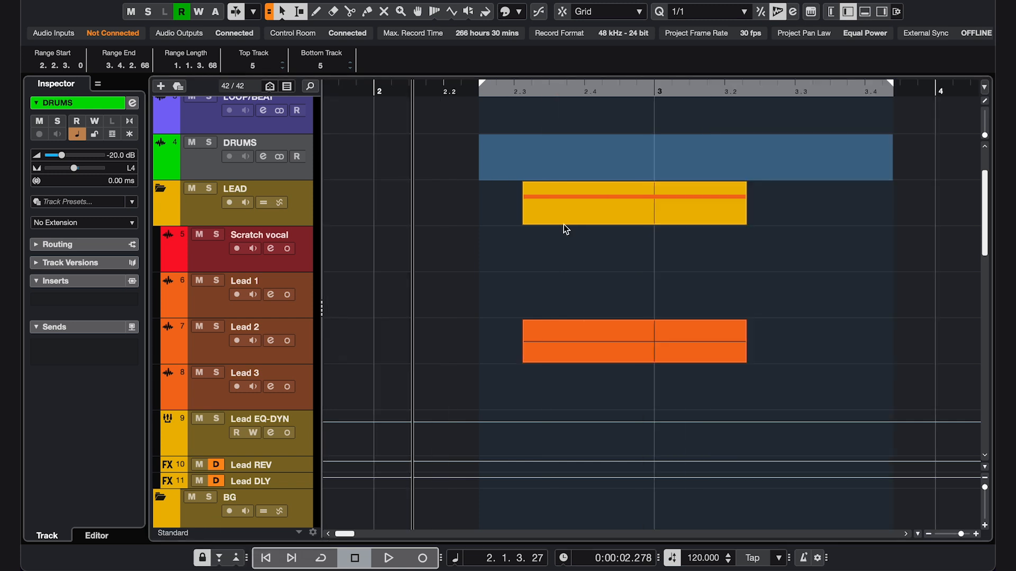
pyautogui.click(576, 327)
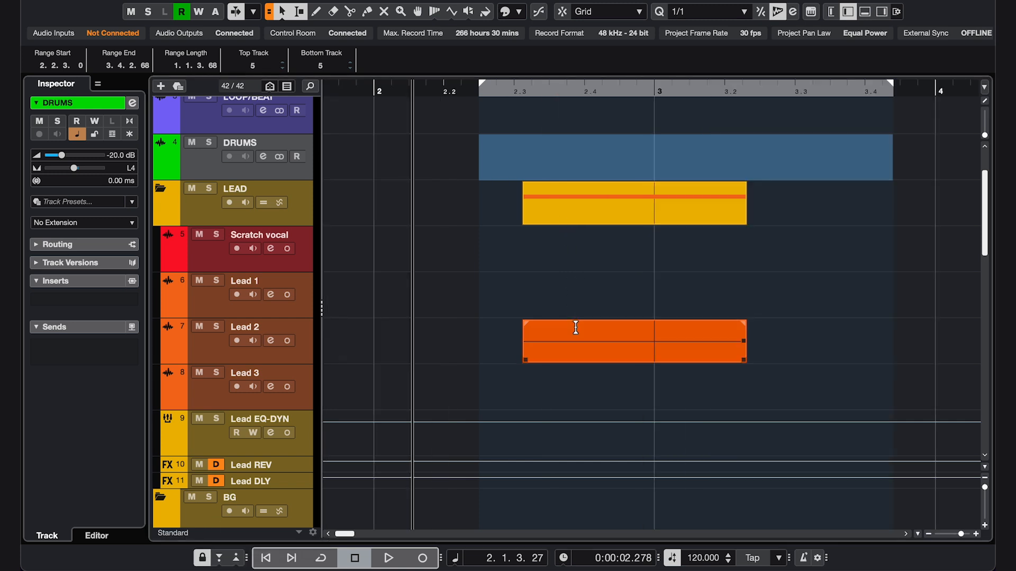
pyautogui.moveTo(576, 327); pyautogui.dragTo(692, 322)
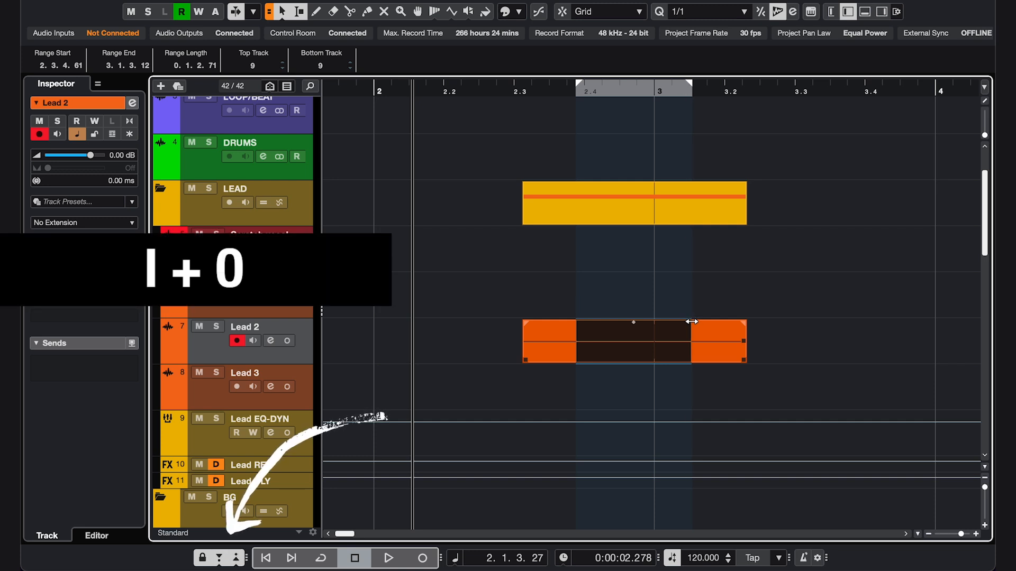
# Record over the selected range on Lead 2 with automatic punch-in and punch-out.
pyautogui.press('space')
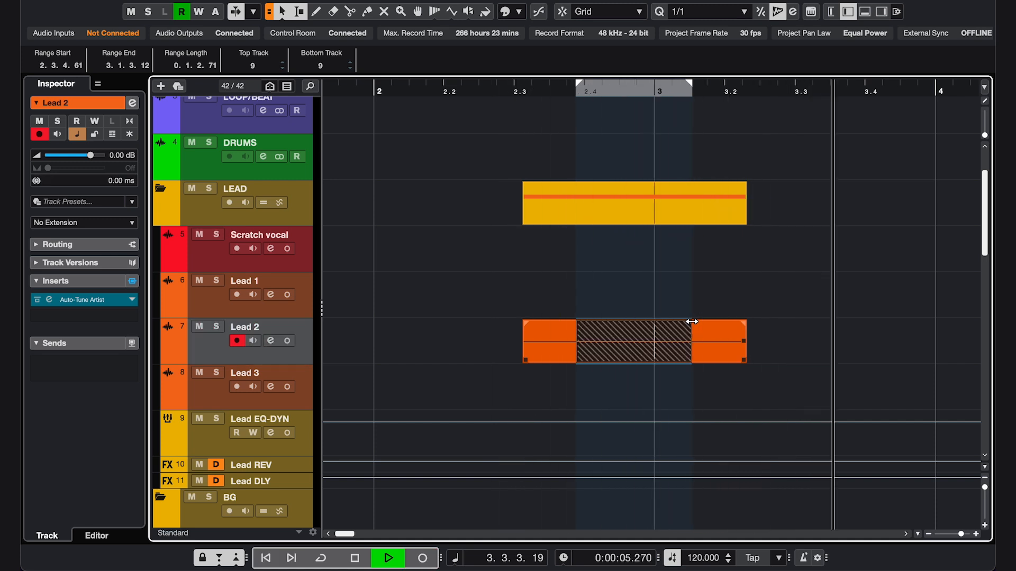
pyautogui.press('space')
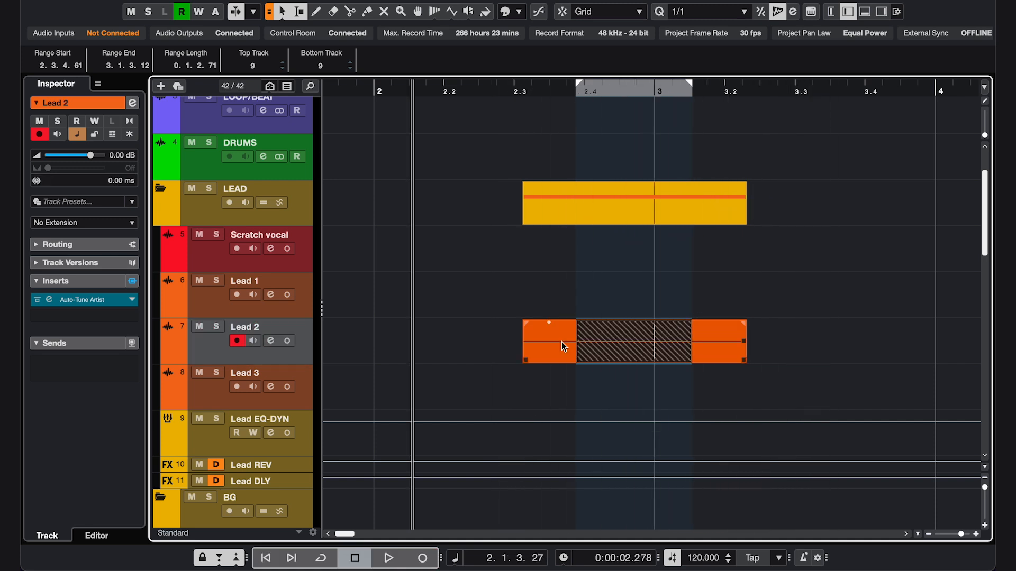
# Delete the newly punched-in clip from the middle of the second Lead 2 take.
pyautogui.click(499, 357)
pyautogui.click(614, 343)
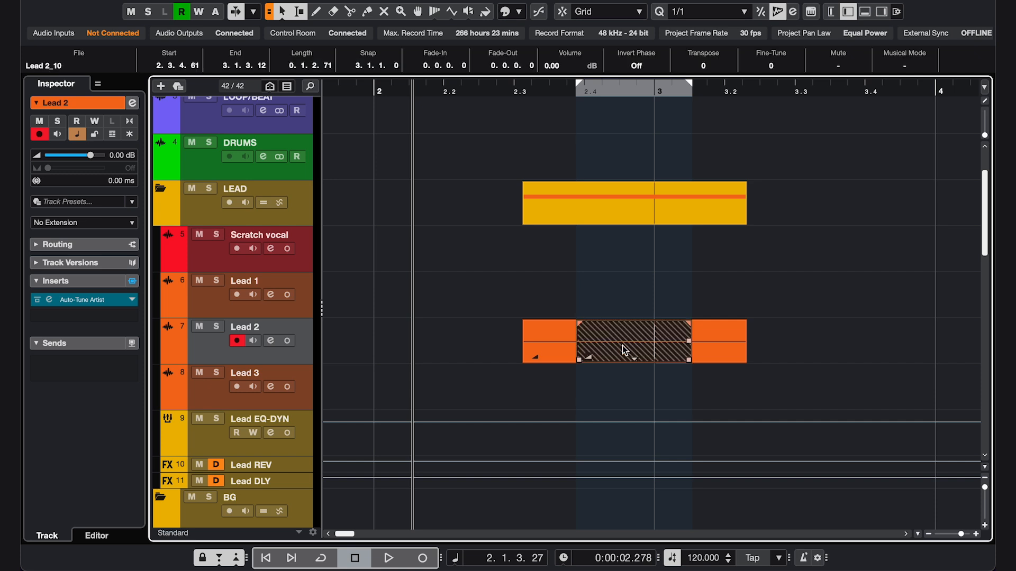
pyautogui.press('Delete')
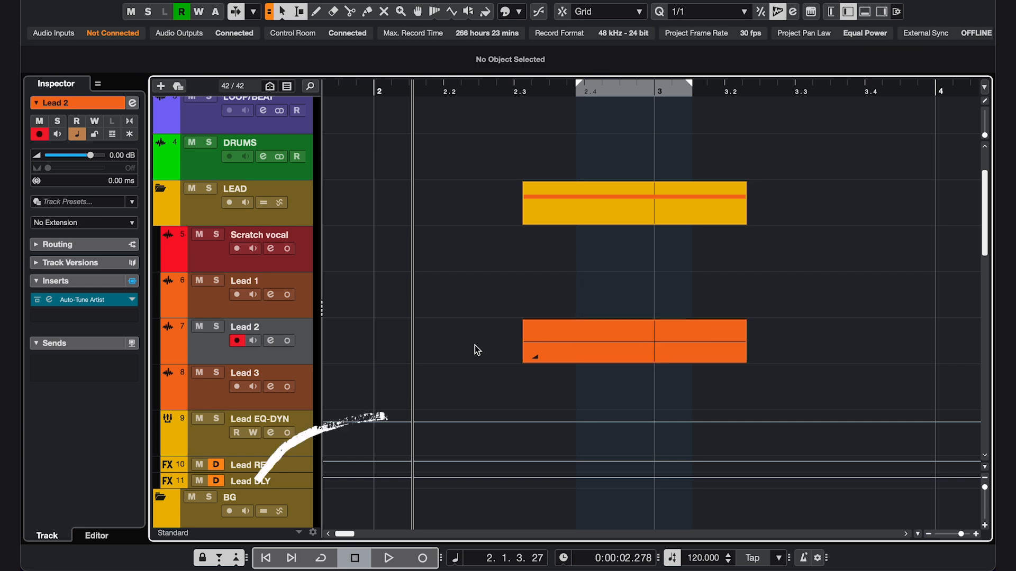
# Record over the second Lead 2 clip with only automatic punch-in active, from 2.3.4.61 to 4.1.1.22, and select the resulting clip.
pyautogui.press('space')
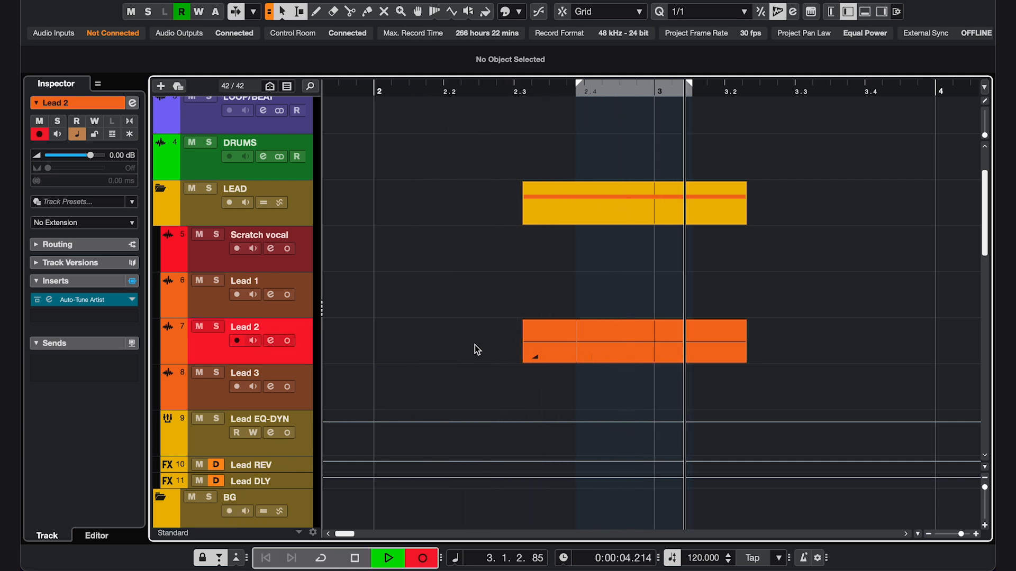
pyautogui.press('space')
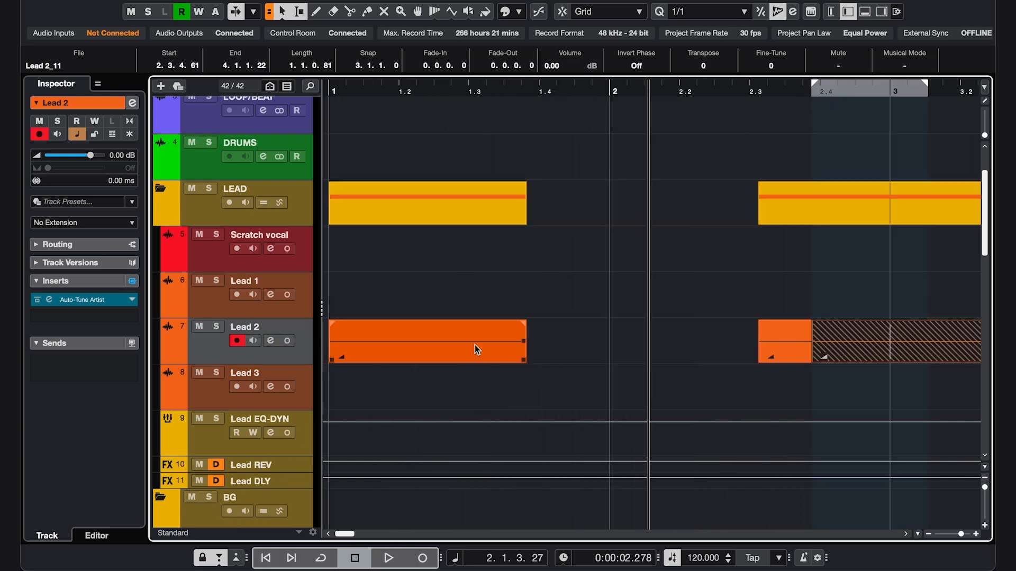
pyautogui.hscroll(5, 578, 320)
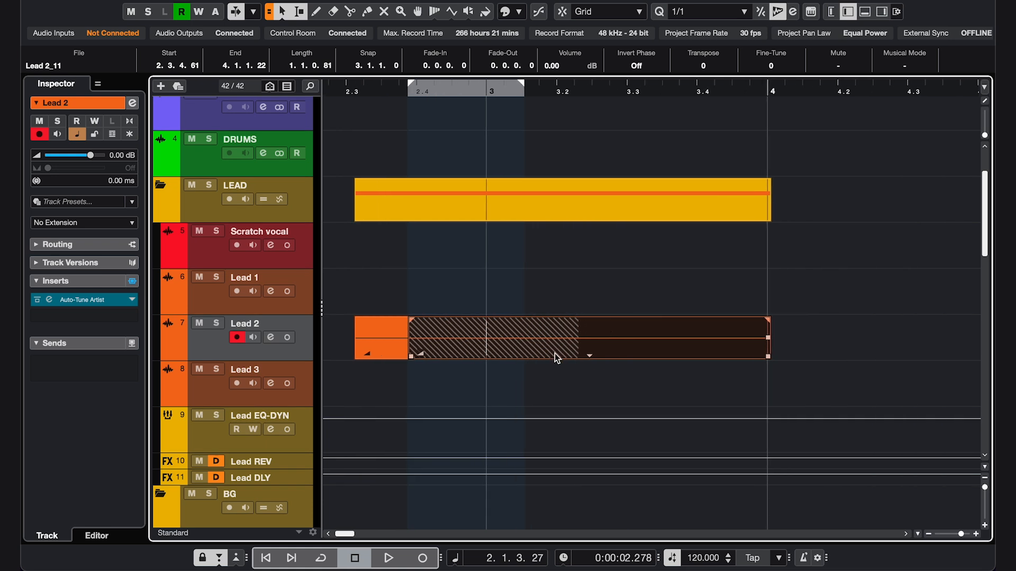
pyautogui.click(815, 352)
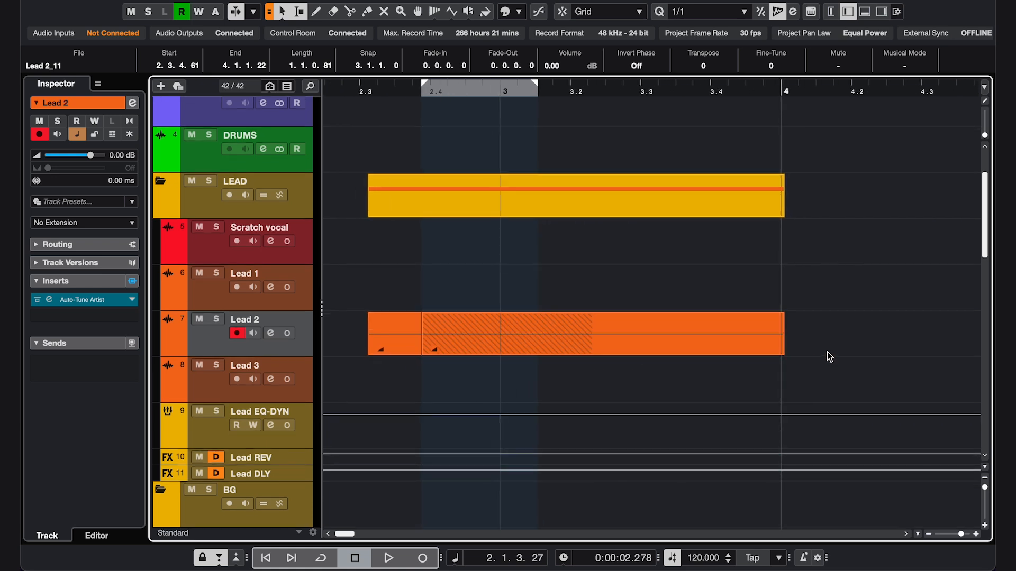
pyautogui.click(710, 337)
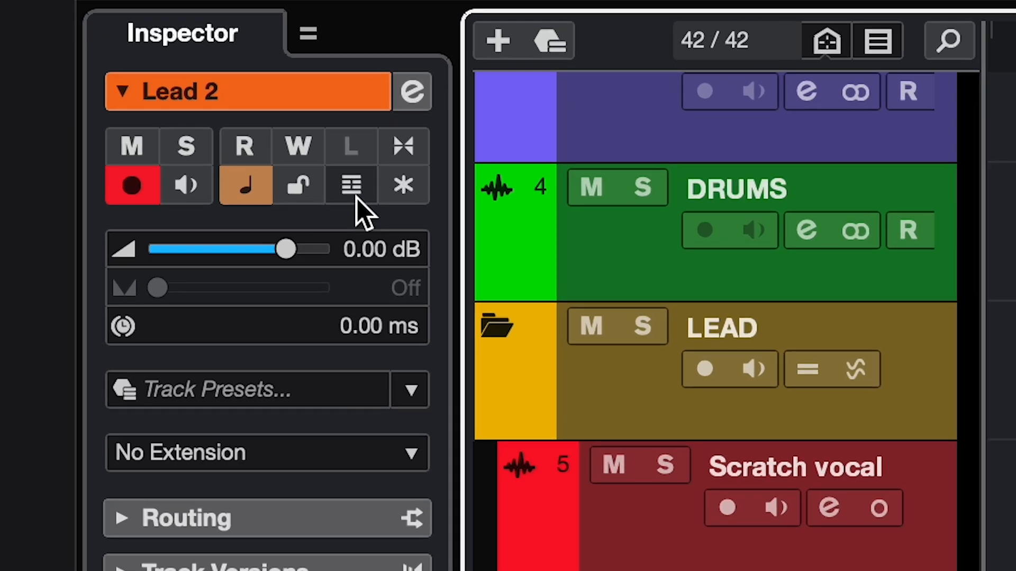
# Show the lanes of the Lead 2 track and trim the second-lane take's start and end close to its vocal waveform.
pyautogui.click(357, 198)
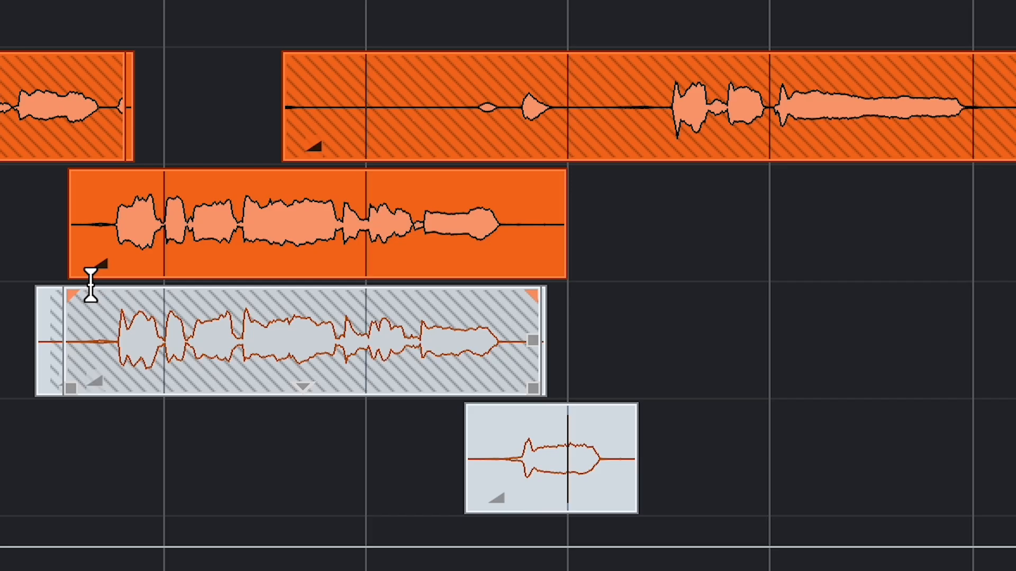
pyautogui.moveTo(77, 275); pyautogui.dragTo(117, 271)
pyautogui.moveTo(559, 272); pyautogui.dragTo(503, 274)
# Delete the range covering the opening of the second top-lane clip, up to just before its main vocal phrase.
pyautogui.moveTo(259, 73); pyautogui.dragTo(665, 88)
pyautogui.press('Delete')
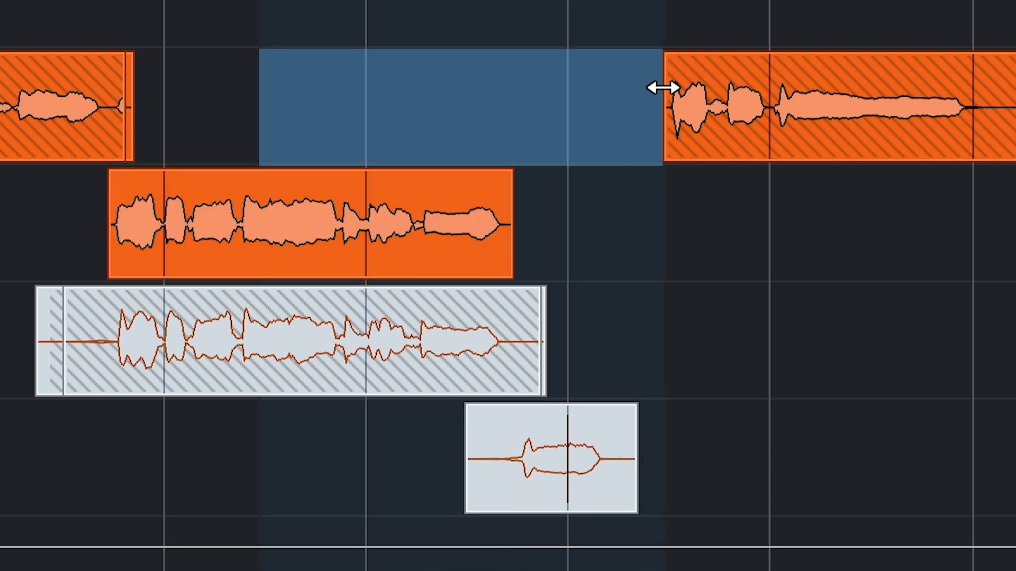
pyautogui.click(676, 242)
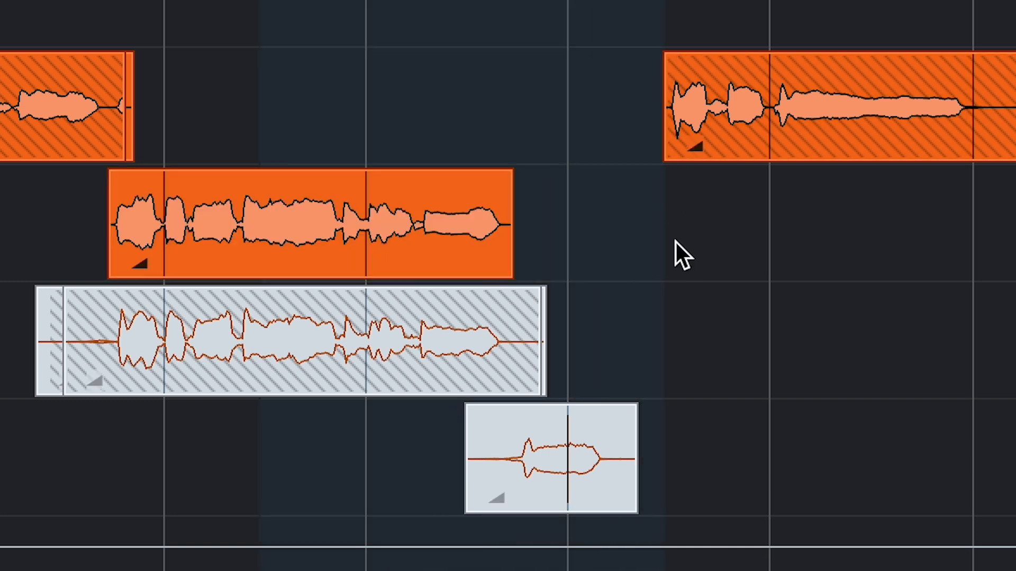
# Mute the trimmed take in the second lane with the Mute tool.
pyautogui.rightClick(675, 243)
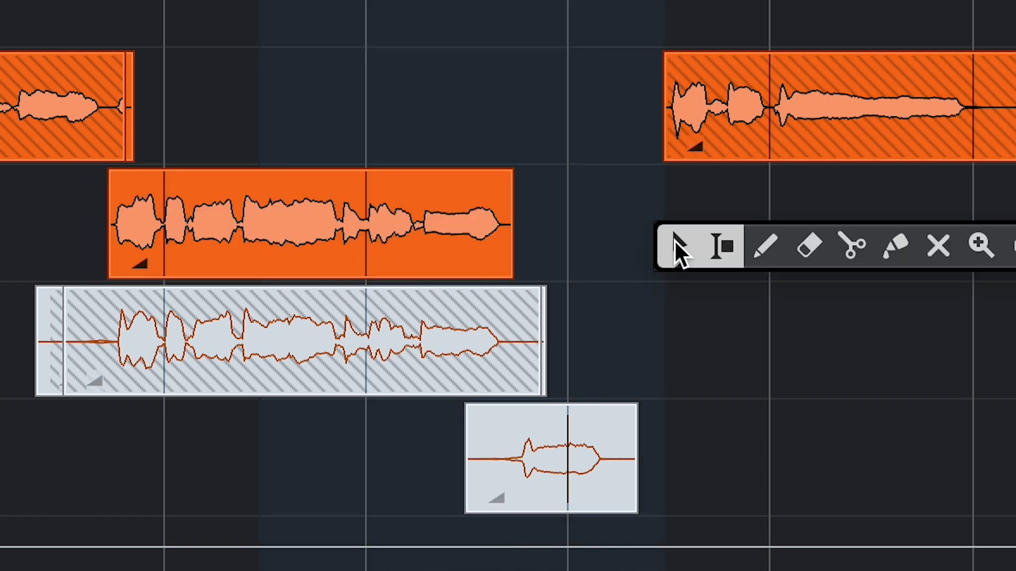
pyautogui.click(934, 265)
pyautogui.click(406, 223)
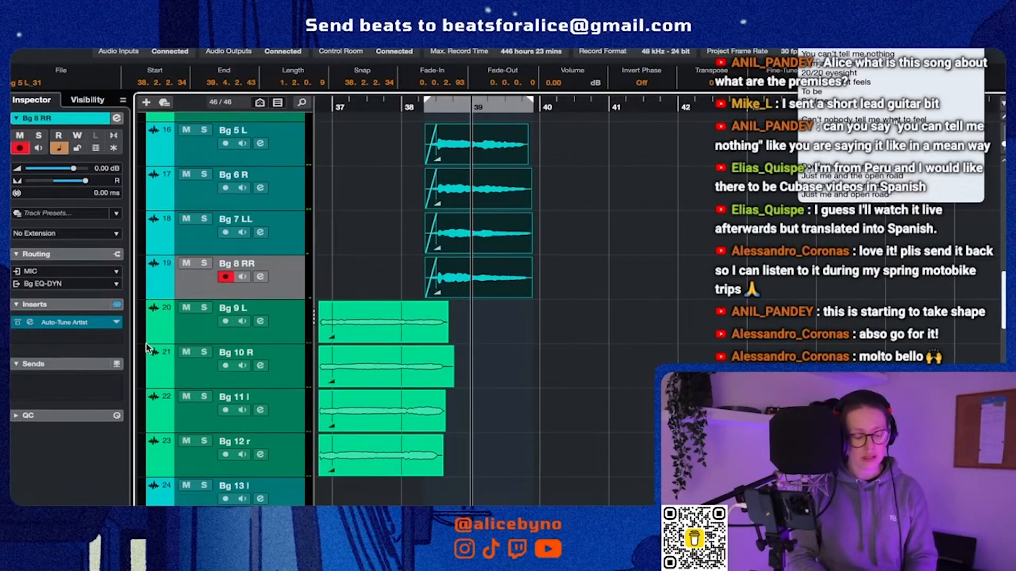
# Record stacked backing takes one after another on the Bg 9 L, Bg 10 R, Bg 11 l and Bg 12 r tracks.
pyautogui.click(193, 332)
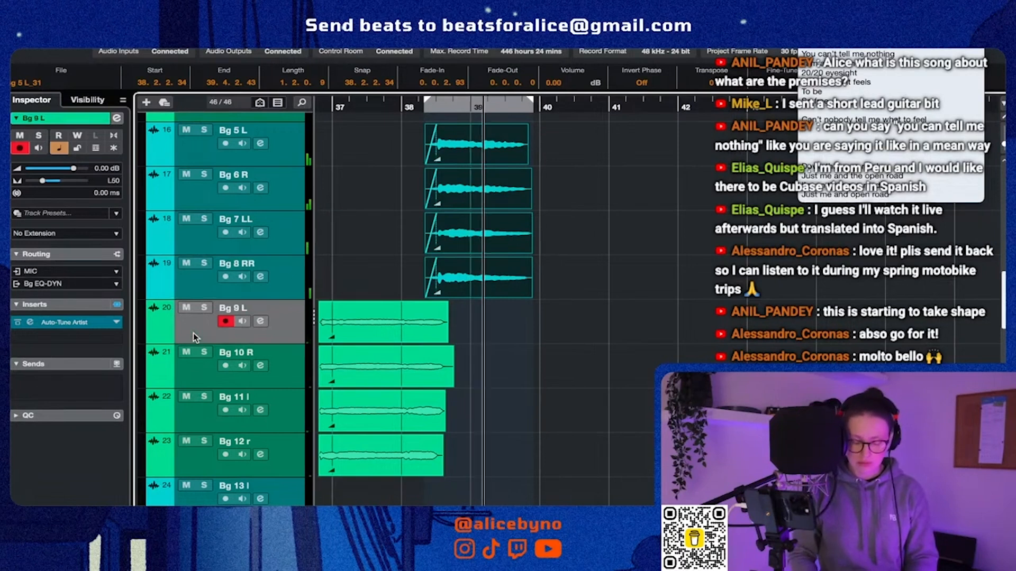
pyautogui.press('KP_Multiply')
pyautogui.press('Down')
pyautogui.press('KP_Multiply')
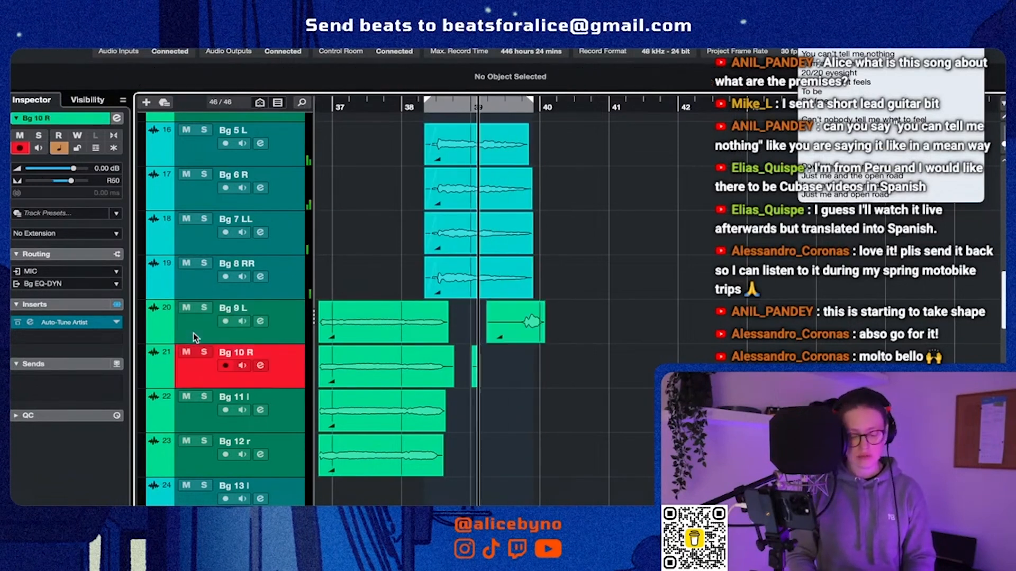
pyautogui.press('Down')
pyautogui.press('KP_Multiply')
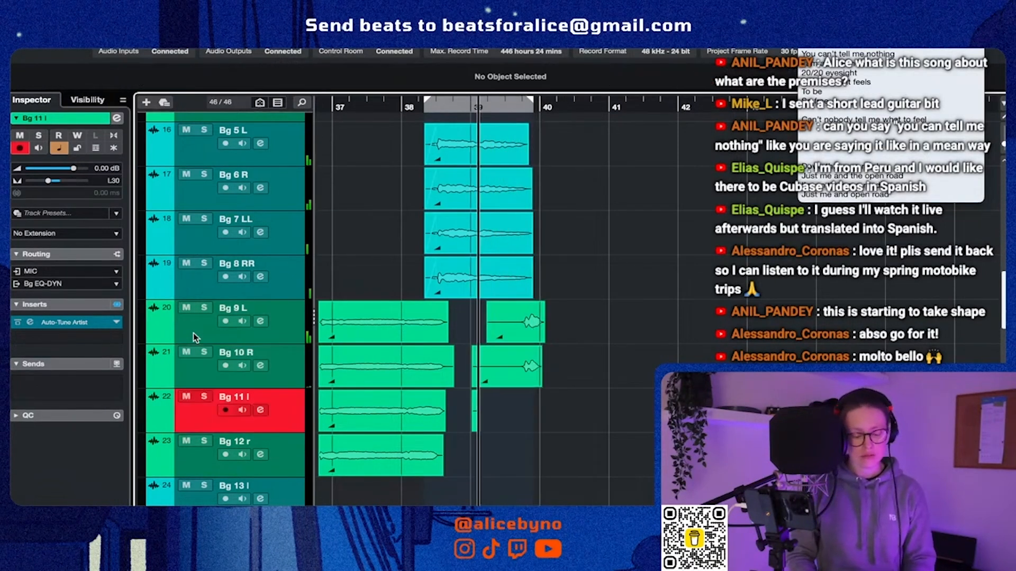
pyautogui.press('Down')
pyautogui.press('KP_Multiply')
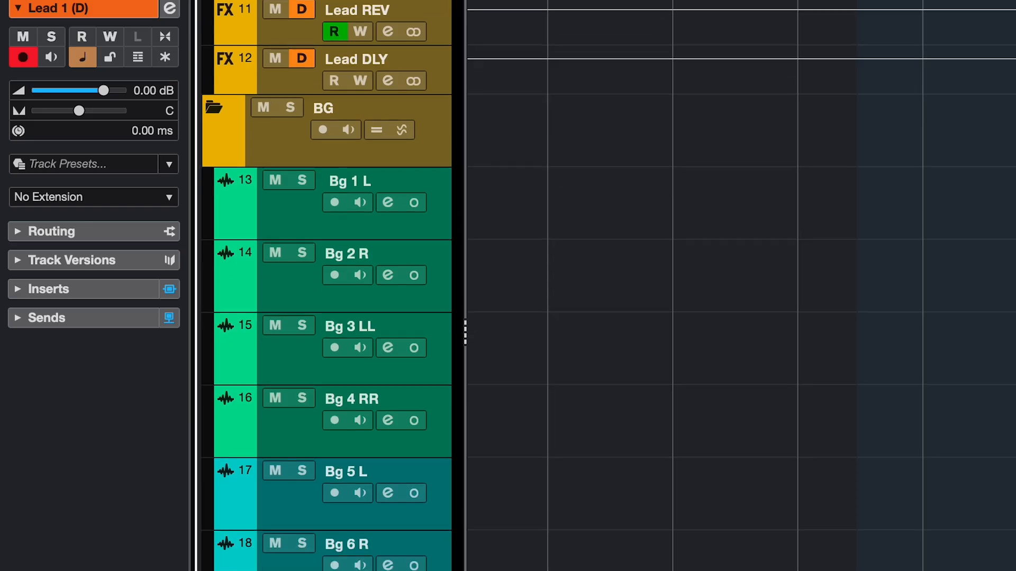
# Select the tracks Bg 1 L through Bg 4 RR in the BG folder.
pyautogui.scroll(-3, 328, 286)
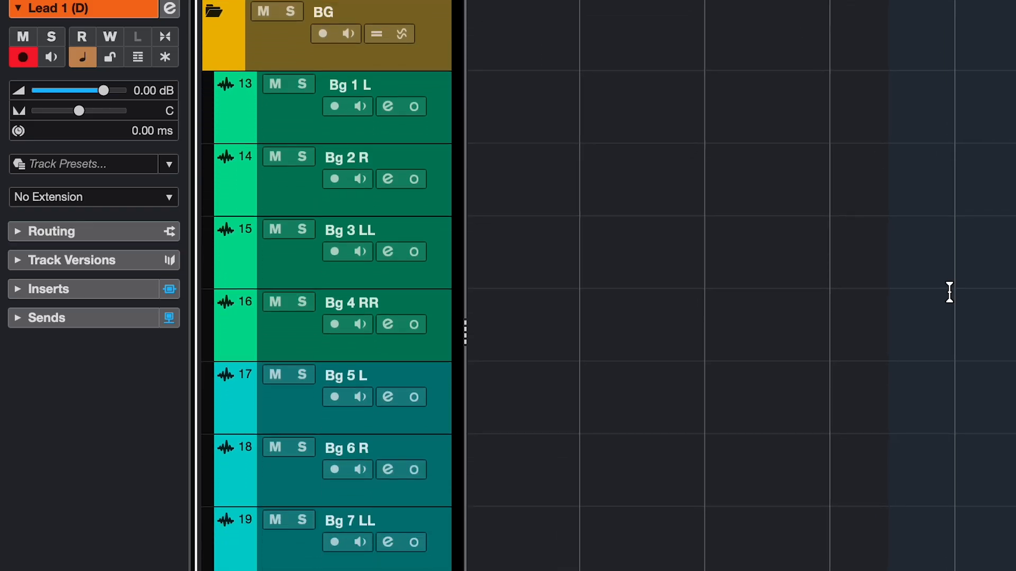
pyautogui.click(291, 123)
pyautogui.keyDown('shift'); pyautogui.click(287, 337); pyautogui.keyUp('shift')
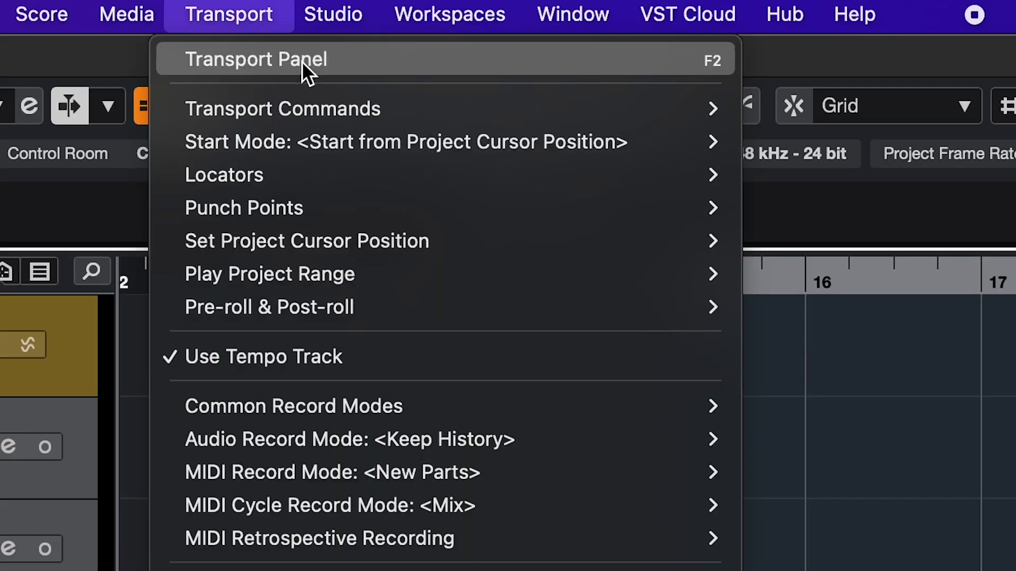
# Record short takes in turn on Bg 1 L, Bg 2 R, Bg 3 LL and Bg 4 RR from the same position just after bar 13.
pyautogui.moveTo(402, 142)
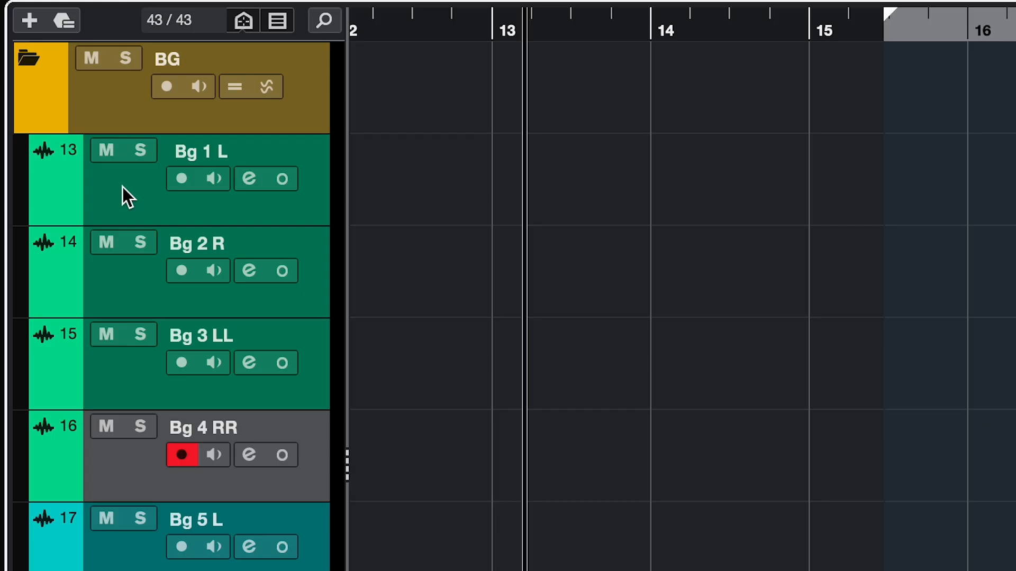
pyautogui.click(122, 186)
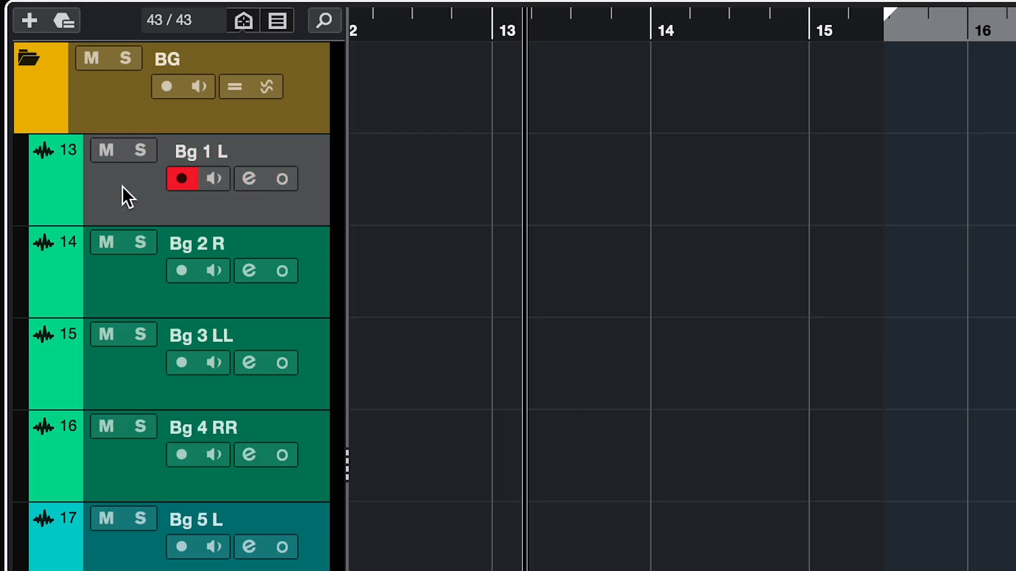
pyautogui.press('KP_Multiply')
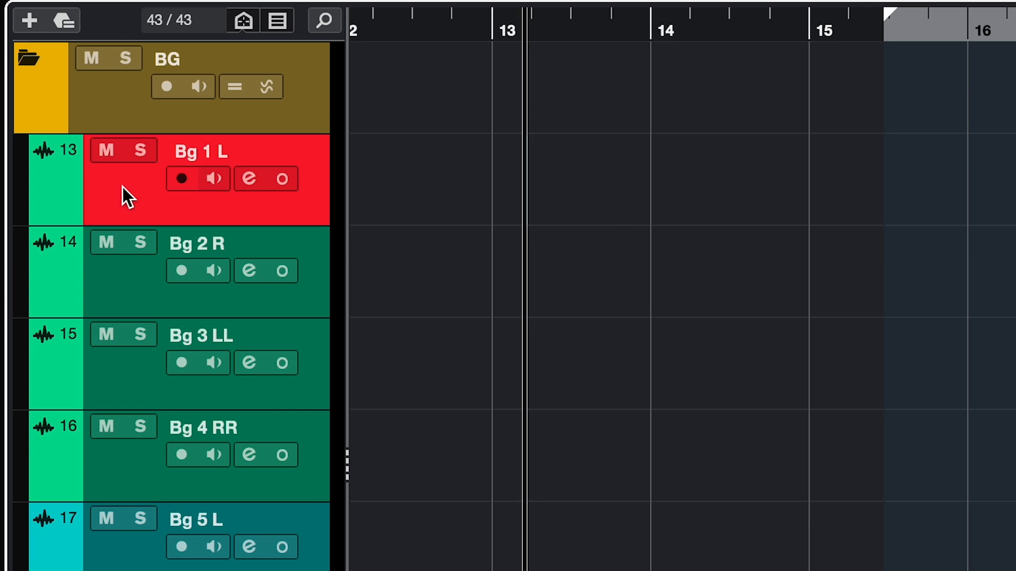
pyautogui.press('space')
pyautogui.press('Down')
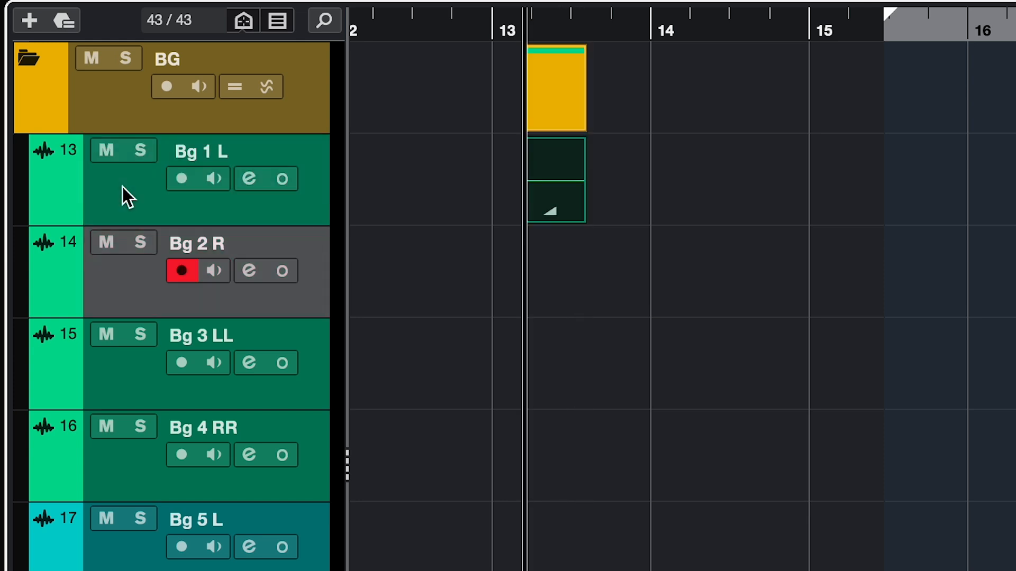
pyautogui.press('KP_Multiply')
pyautogui.press('space')
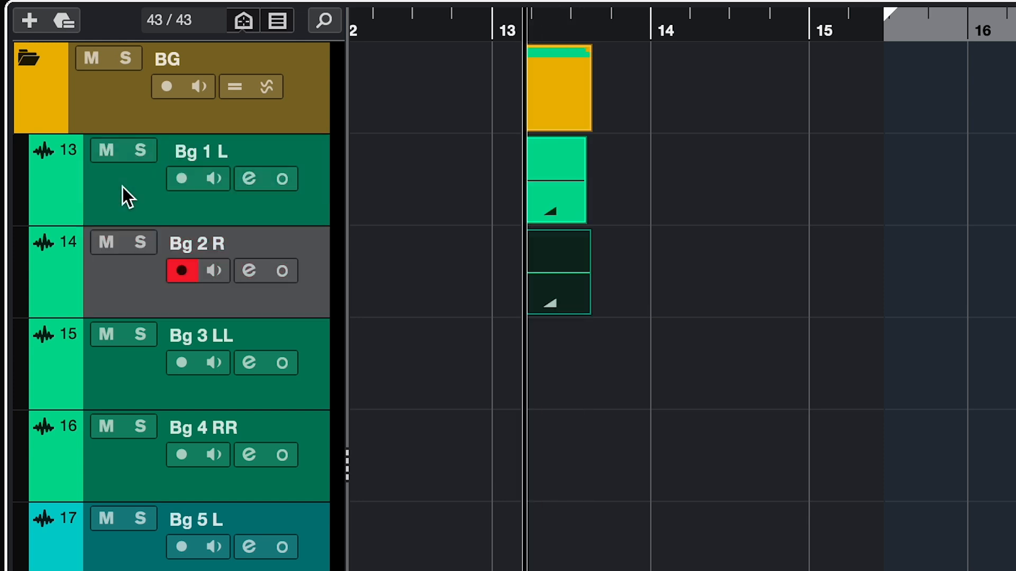
pyautogui.press('Down')
pyautogui.press('KP_Multiply')
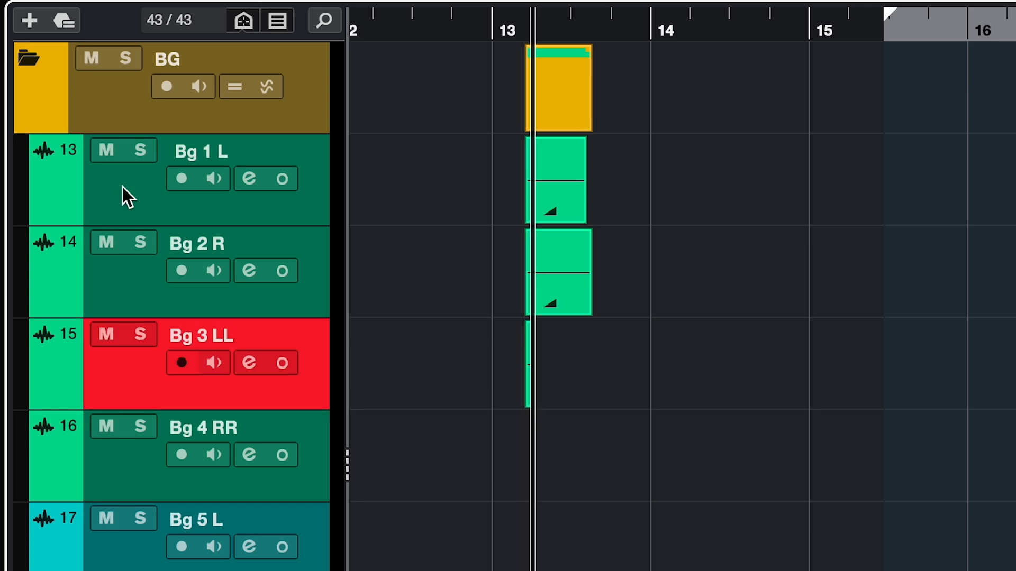
pyautogui.press('space')
pyautogui.press('Down')
pyautogui.press('KP_Multiply')
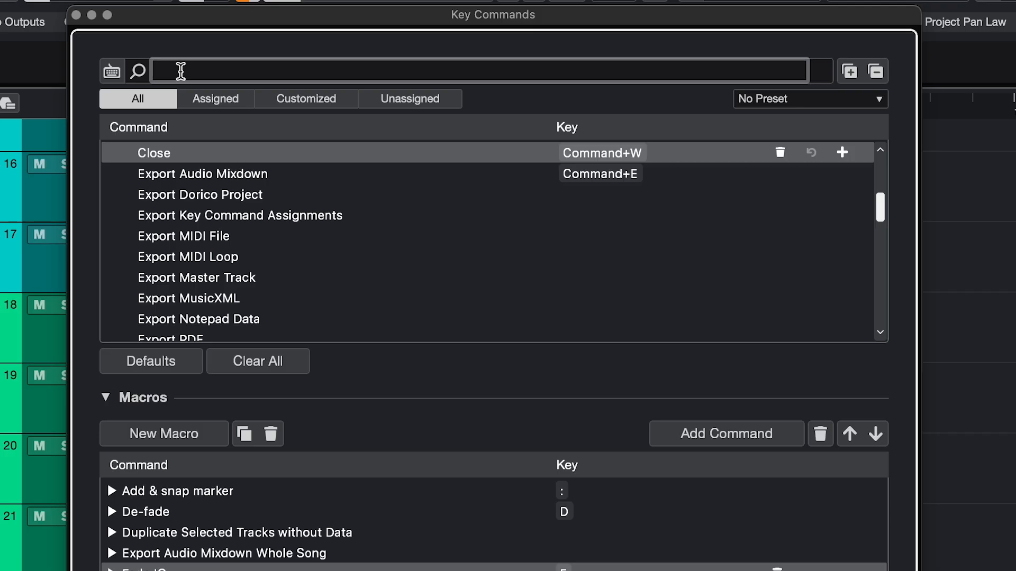
# Look up the Crop Range key command and crop the Bg 9 L to Bg 12 r clips to the range 12.2.4.5 to 13.1.1.42.
pyautogui.write('crop range')
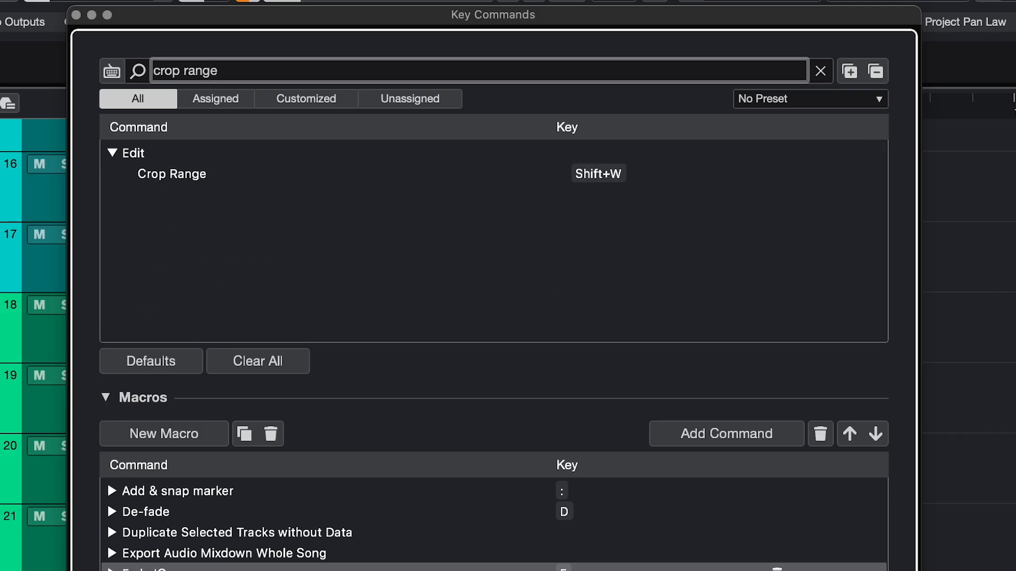
pyautogui.click(267, 175)
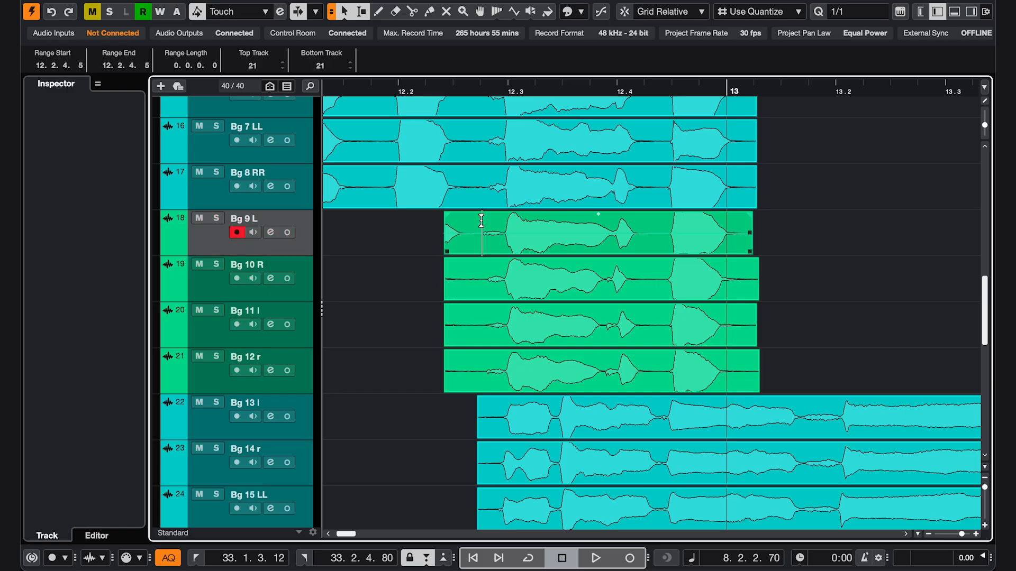
pyautogui.moveTo(481, 222); pyautogui.dragTo(737, 363)
pyautogui.hotkey('shift', 'w')
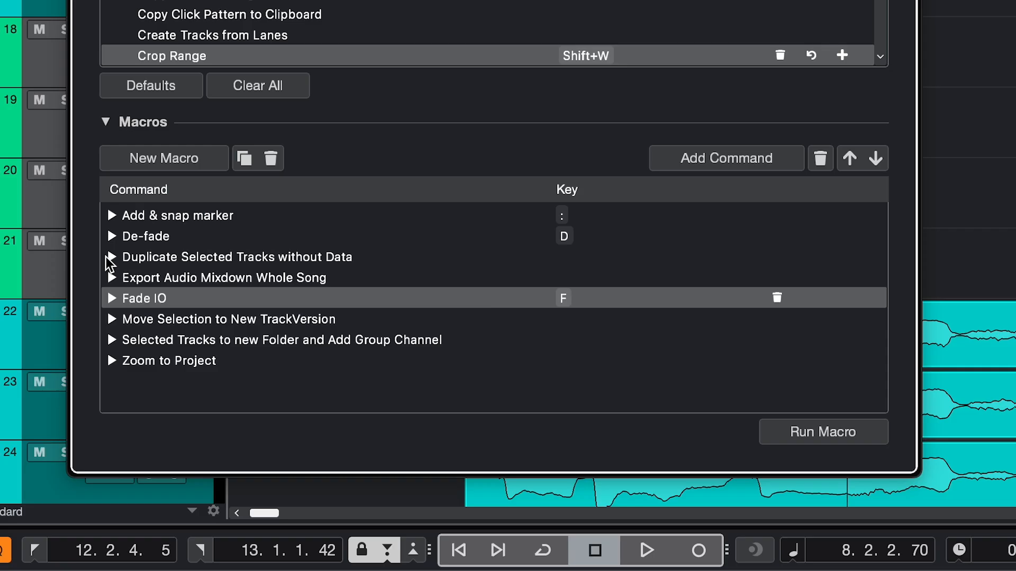
# Examine the commands in the Fade IO and De-fade macros and run both on the Bg 9 L to Bg 12 r clips.
pyautogui.click(112, 299)
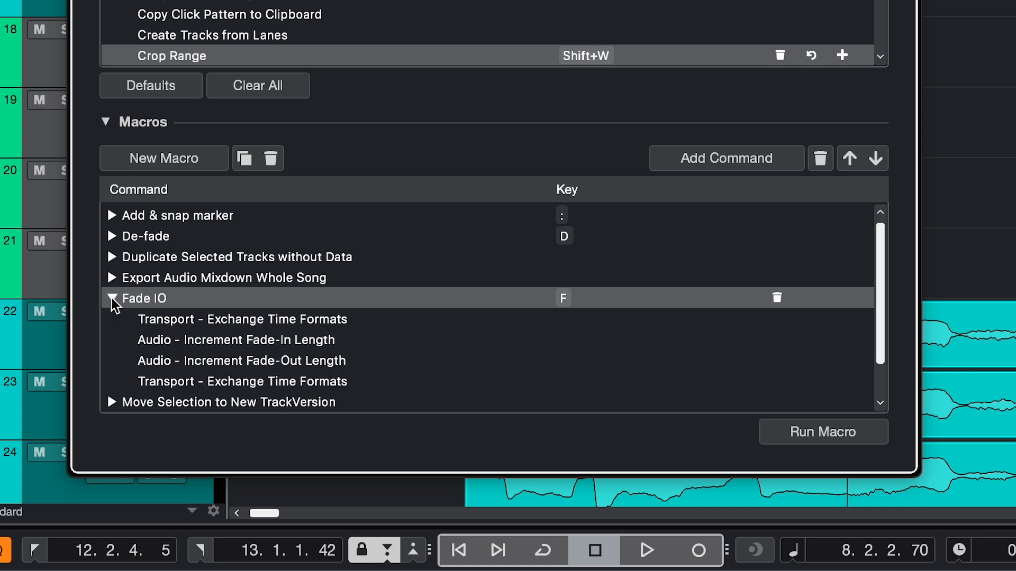
pyautogui.click(111, 236)
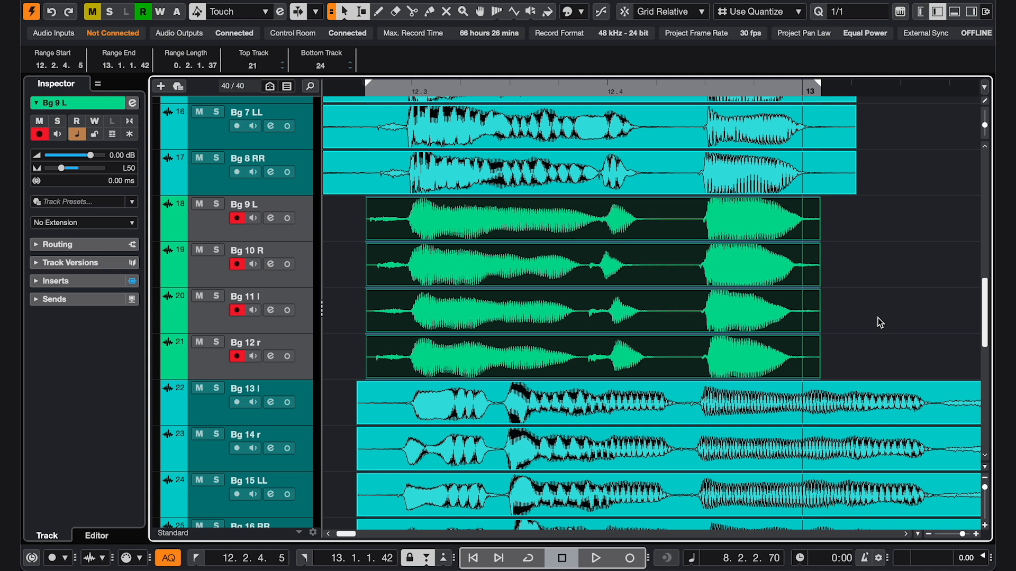
pyautogui.press('f')
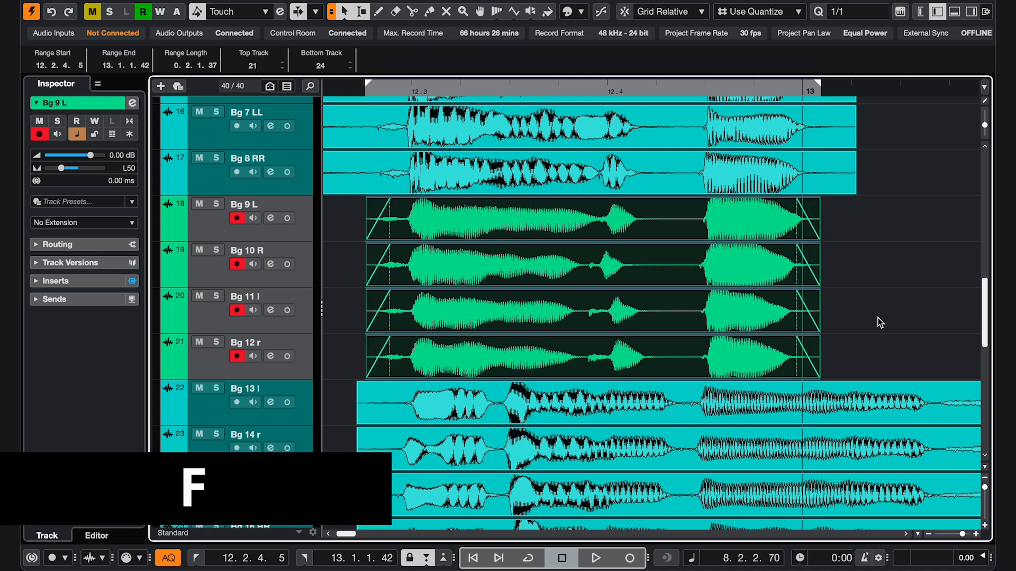
pyautogui.press('d')
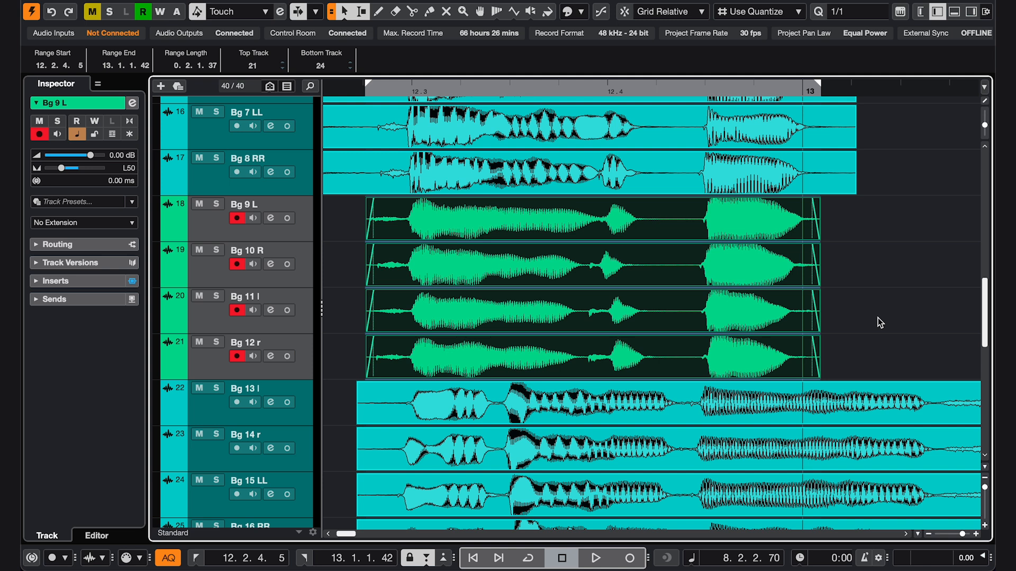
# Look up the Adjust Fades to Range key command and apply it to the Bg 9 L to Bg 12 r clip starts over 12.2.3.101 to 12.2.4.117.
pyautogui.hotkey('alt', 'k')
pyautogui.write('fades to')
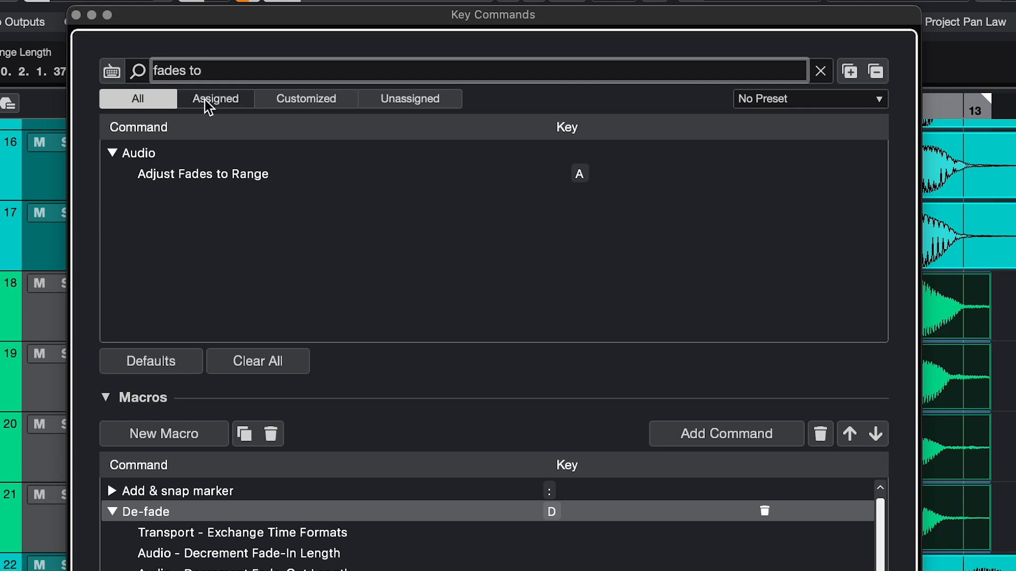
pyautogui.click(307, 176)
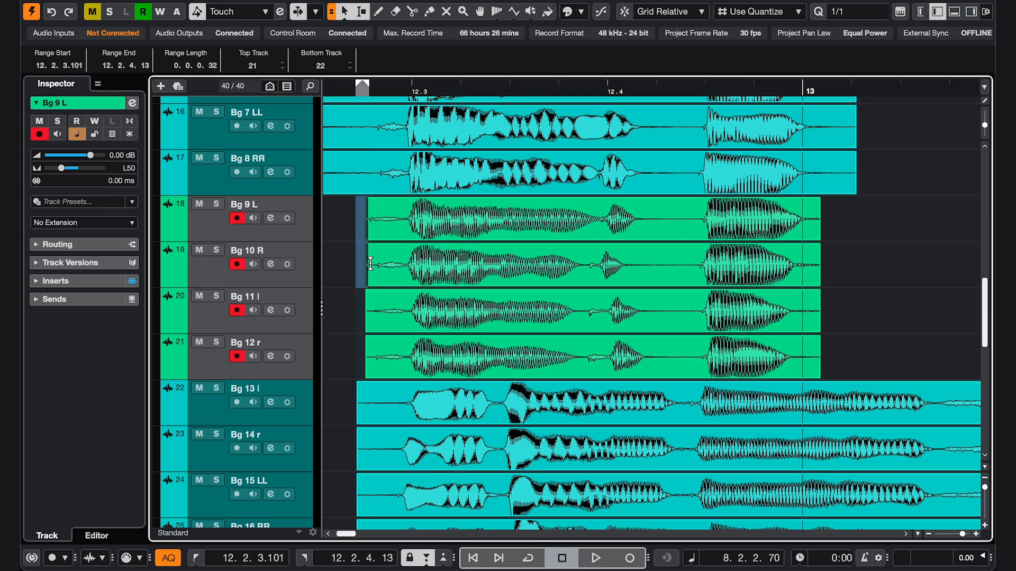
pyautogui.moveTo(358, 204); pyautogui.dragTo(411, 357)
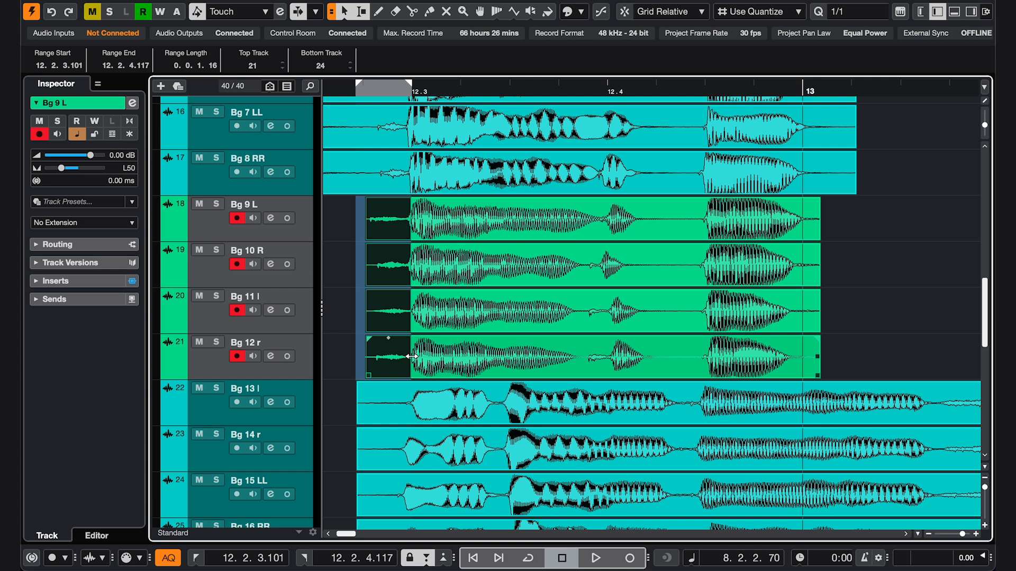
pyautogui.press('a')
# Adjust both fade-ins and fade-outs of the Bg 9 L to Bg 12 r clips to the range 12.2.4.104 to 12.4.4.104.
pyautogui.moveTo(406, 209); pyautogui.dragTo(797, 363)
pyautogui.press('a')
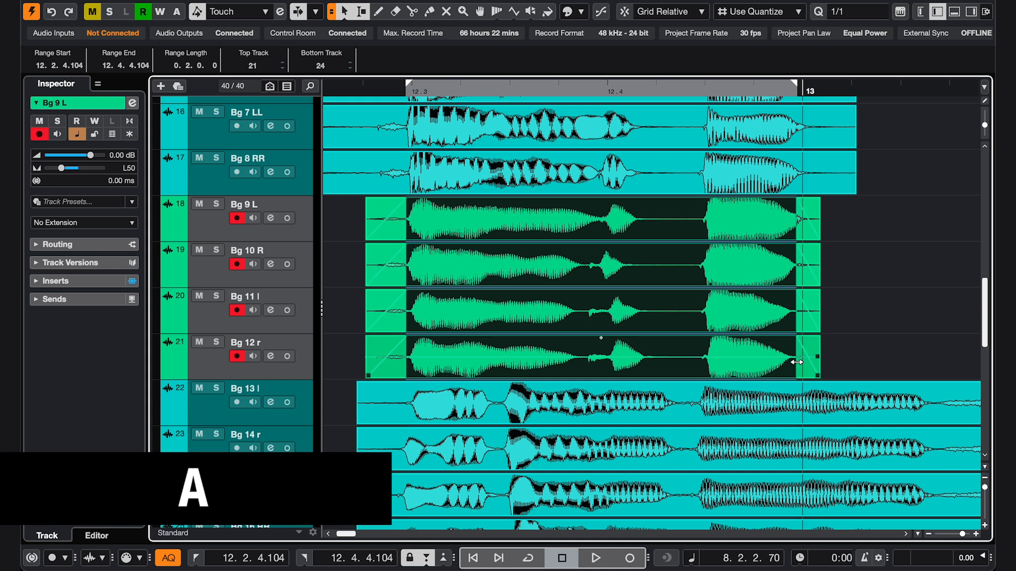
pyautogui.press('1')
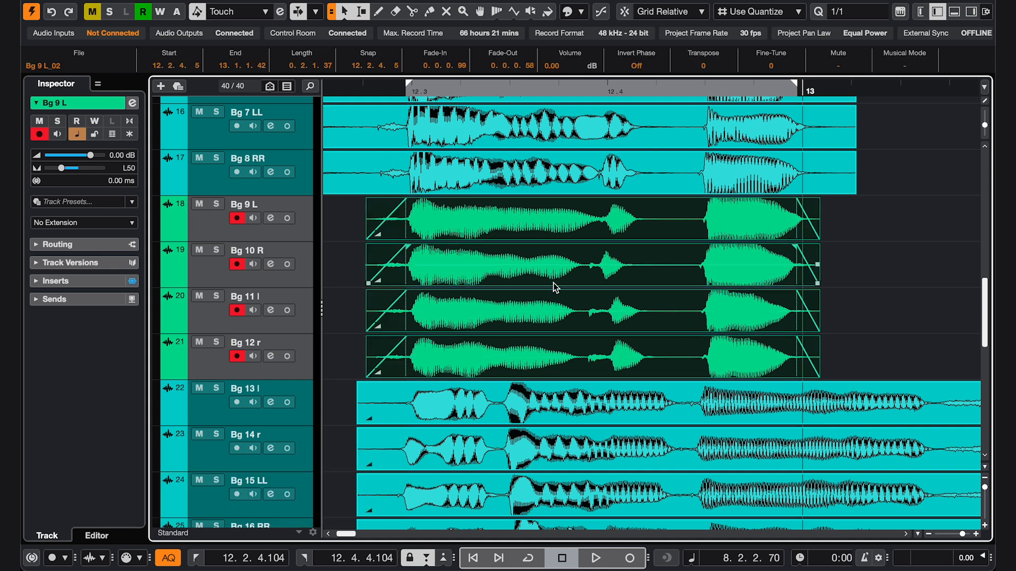
# Lower the volume of the selected Bg 9 L to Bg 12 r clips to -2.93 dB.
pyautogui.moveTo(557, 284); pyautogui.dragTo(559, 320)
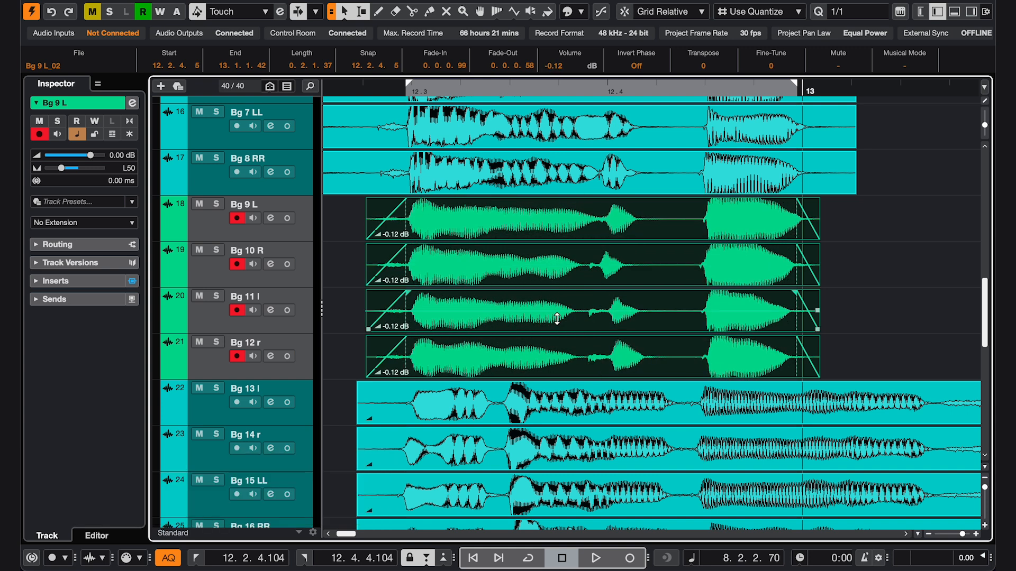
pyautogui.moveTo(379, 330)
pyautogui.mouseDown()
pyautogui.moveTo(379, 310)
pyautogui.moveTo(373, 318)
pyautogui.mouseUp()
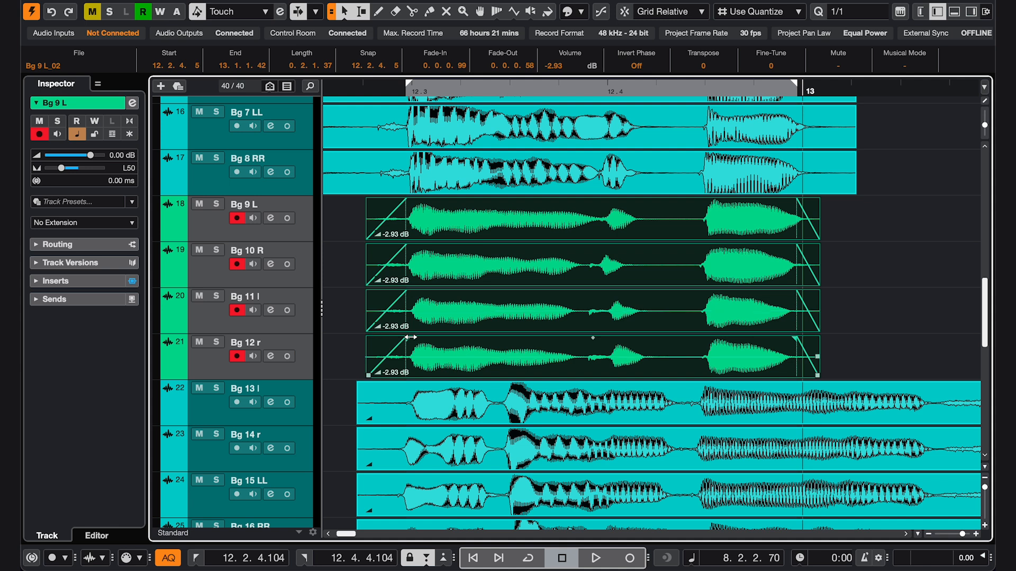
# Examine how the backing vocal clips are stacked across the song, from bar 11 to beyond bar 30.
pyautogui.press('g')
pyautogui.press('g')
pyautogui.press('g')
pyautogui.press('g')
pyautogui.press('g')
pyautogui.press('g')
pyautogui.press('g')
pyautogui.press('g')
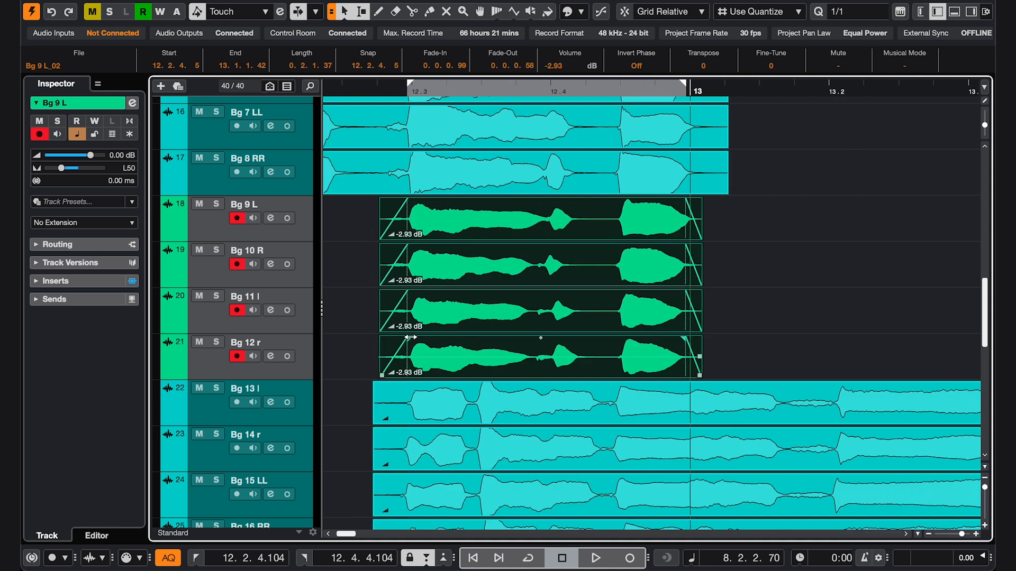
pyautogui.scroll(4, 411, 338)
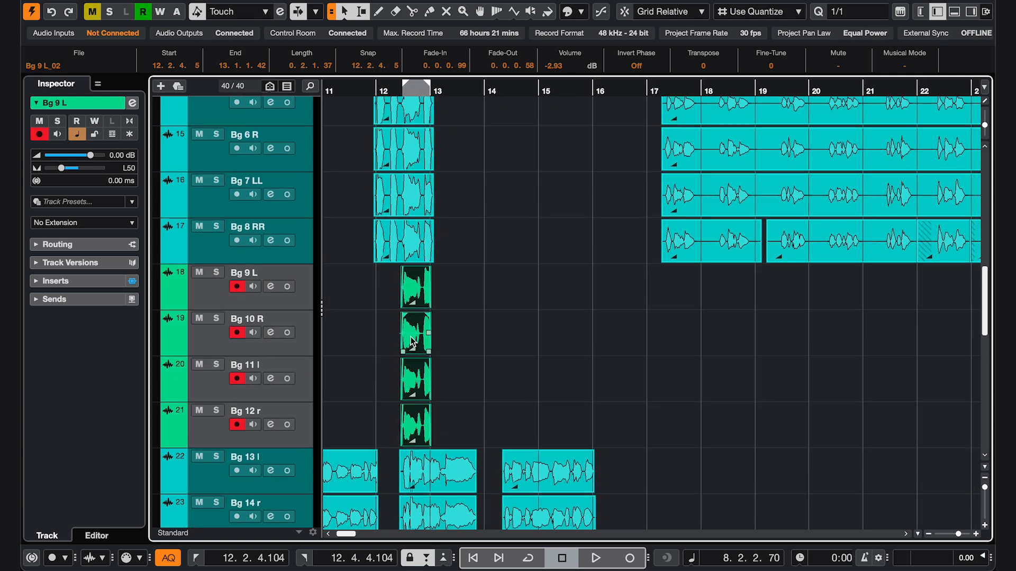
pyautogui.hscroll(6, 413, 340)
pyautogui.hscroll(9, 413, 341)
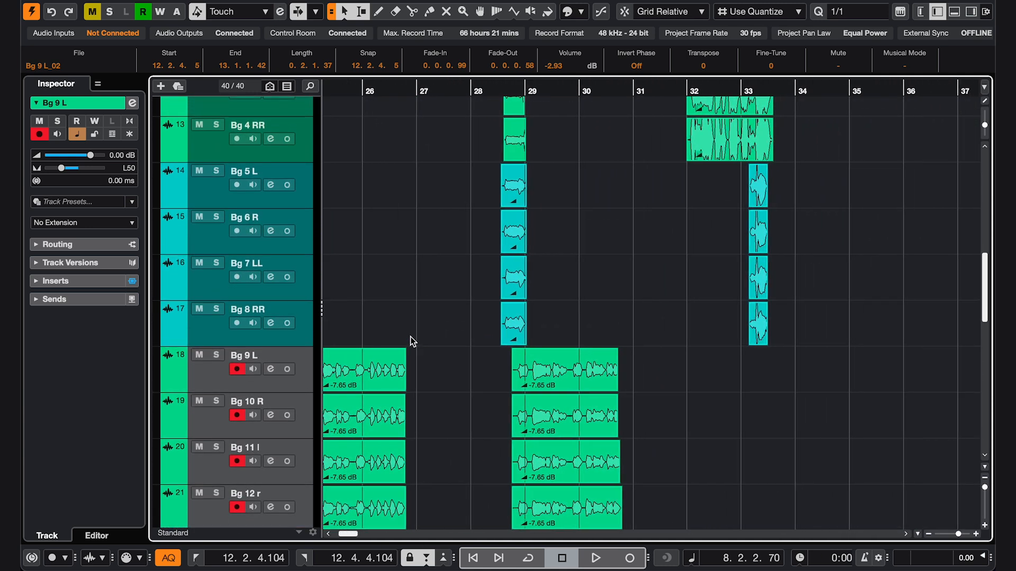
# Select the cropped Bg 9 L to Bg 12 r clips near bar 12, solo their tracks and turn the solo off again.
pyautogui.hotkey('alt', 'z')
pyautogui.moveTo(383, 259); pyautogui.dragTo(495, 398)
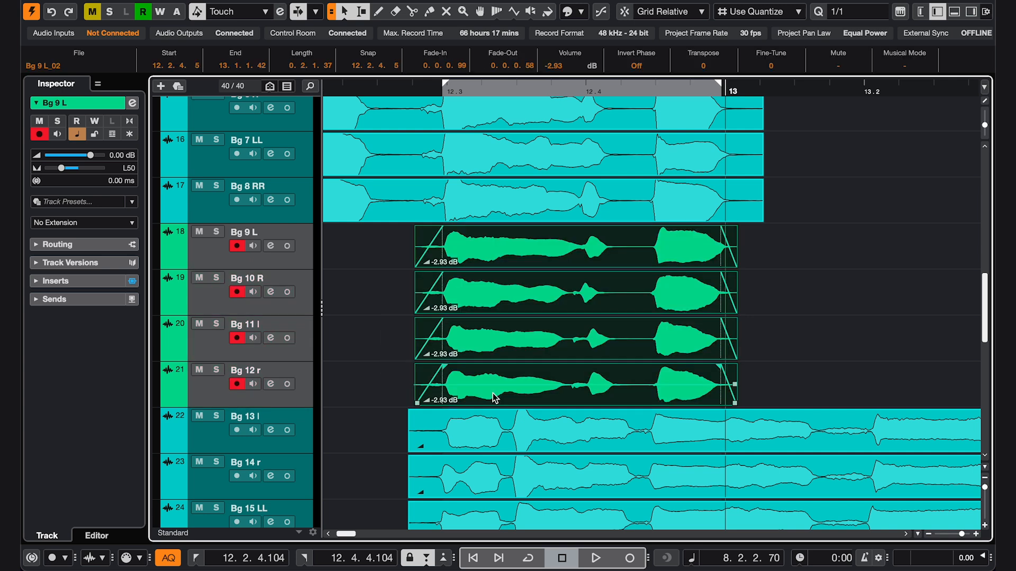
pyautogui.click(380, 399)
pyautogui.press('super+comma')
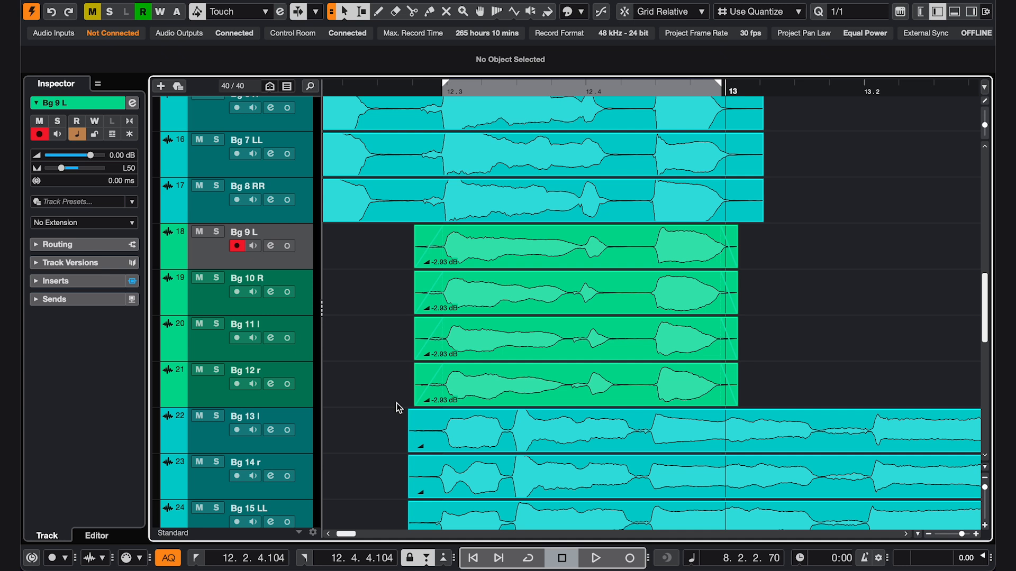
pyautogui.moveTo(397, 402); pyautogui.dragTo(608, 256)
pyautogui.press('s')
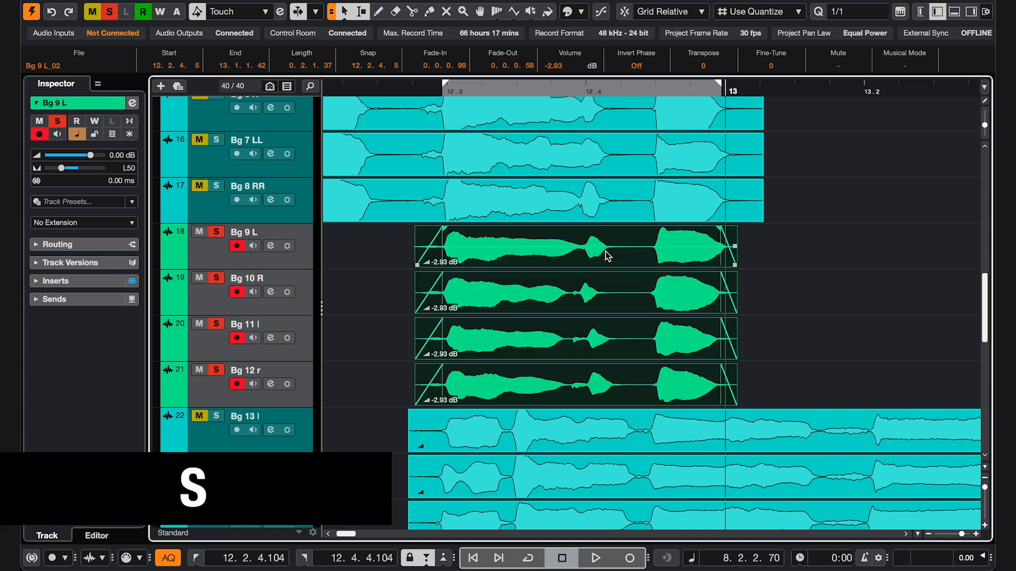
pyautogui.press('s')
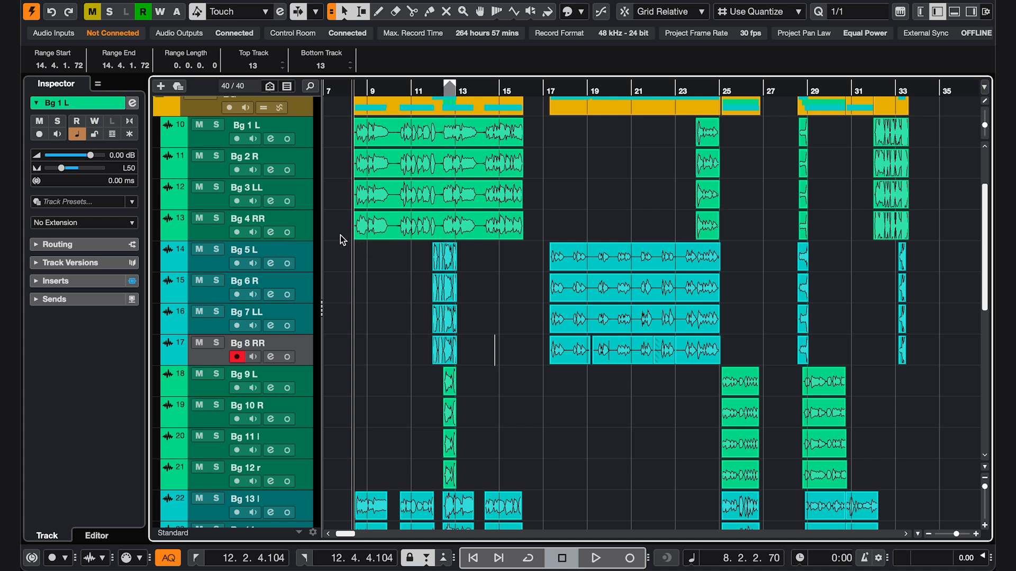
# Turn on Snap with Grid Relative and copy the bar 8 to 16 clips of Bg 1 L through Bg 16 RR to 34.2.2.104.
pyautogui.click(339, 235)
pyautogui.scroll(-1, 338, 235)
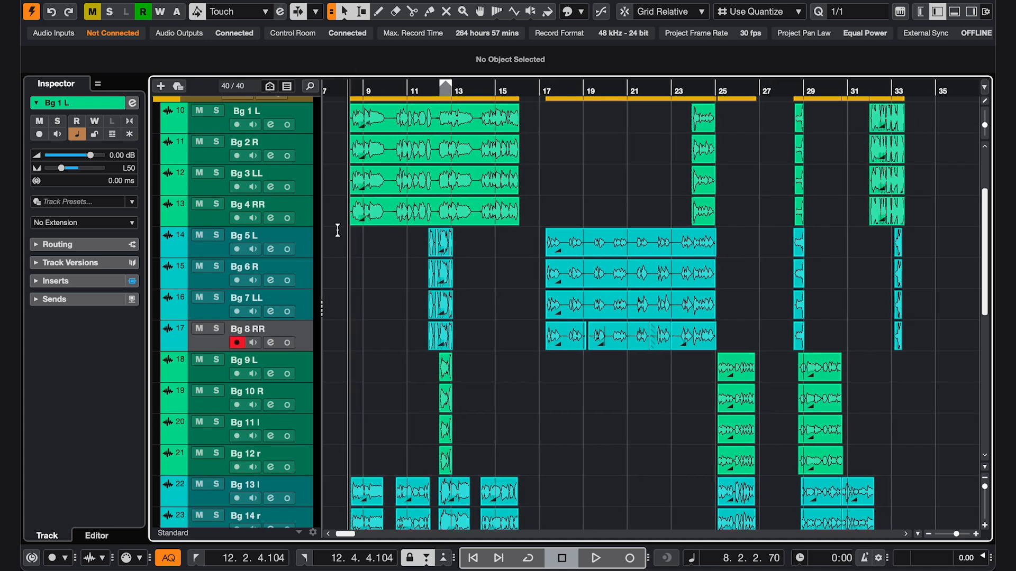
pyautogui.scroll(-1, 338, 230)
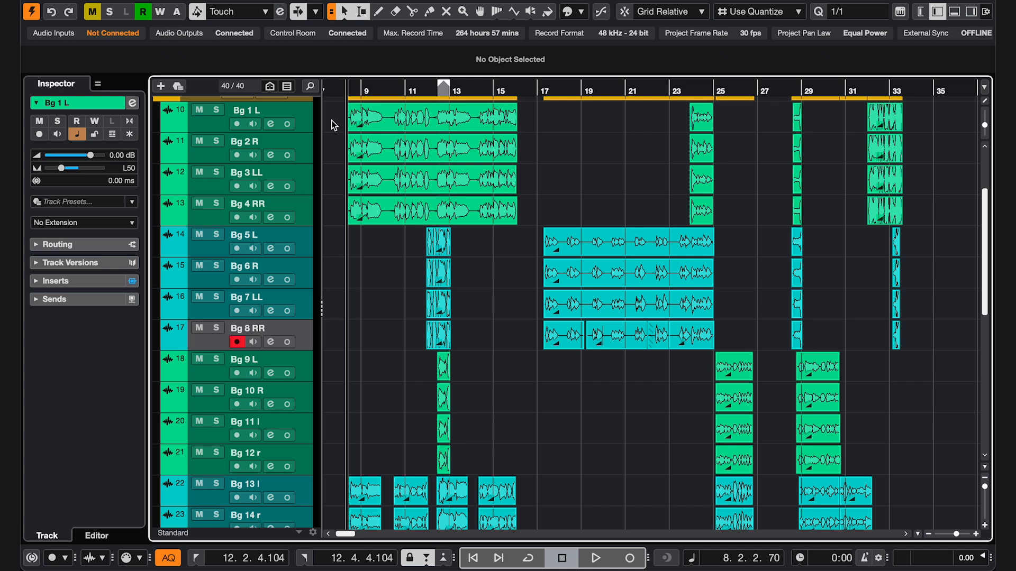
pyautogui.moveTo(331, 120); pyautogui.dragTo(496, 456)
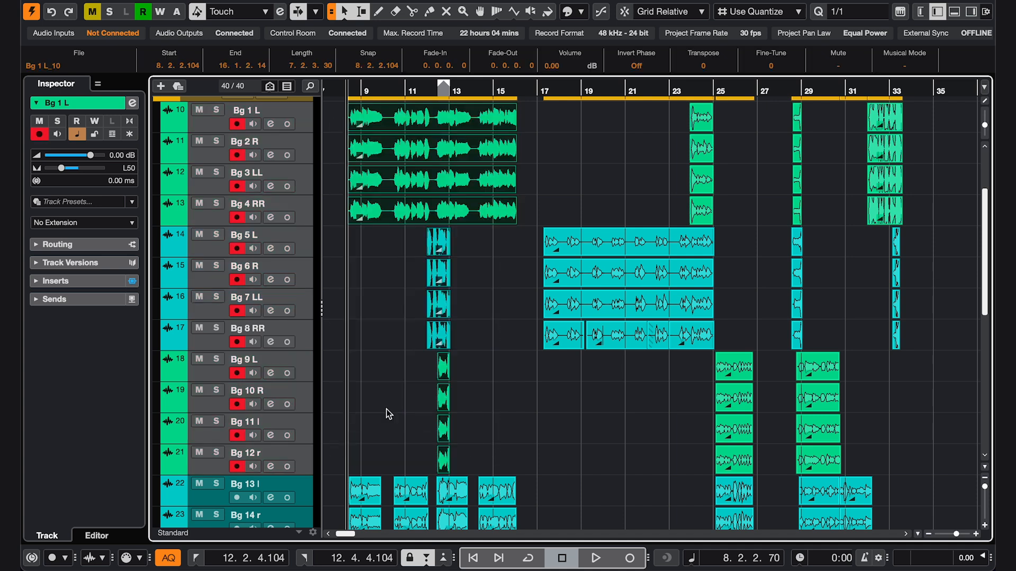
pyautogui.scroll(-5, 375, 399)
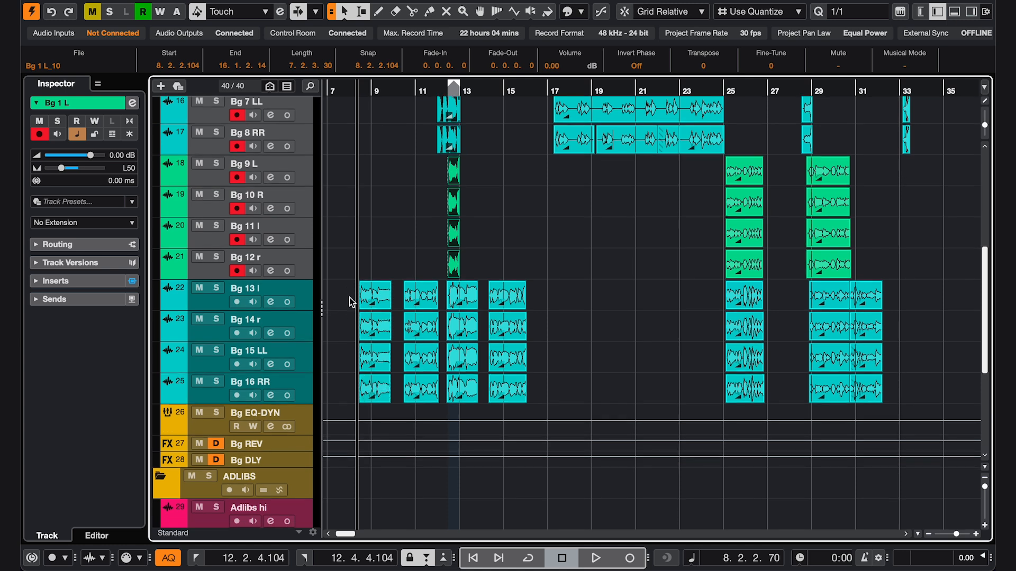
pyautogui.keyDown('shift'); pyautogui.click(381, 303); pyautogui.keyUp('shift')
pyautogui.keyDown('shift'); pyautogui.click(381, 335); pyautogui.keyUp('shift')
pyautogui.keyDown('shift'); pyautogui.click(380, 369); pyautogui.keyUp('shift')
pyautogui.keyDown('shift'); pyautogui.click(380, 398); pyautogui.keyUp('shift')
pyautogui.moveTo(544, 301); pyautogui.dragTo(405, 403)
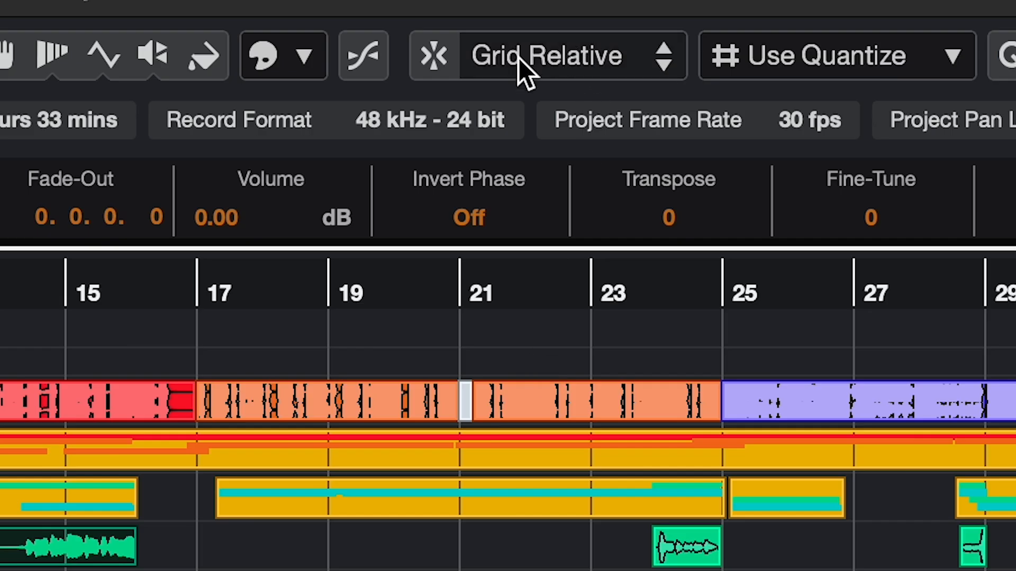
pyautogui.click(426, 59)
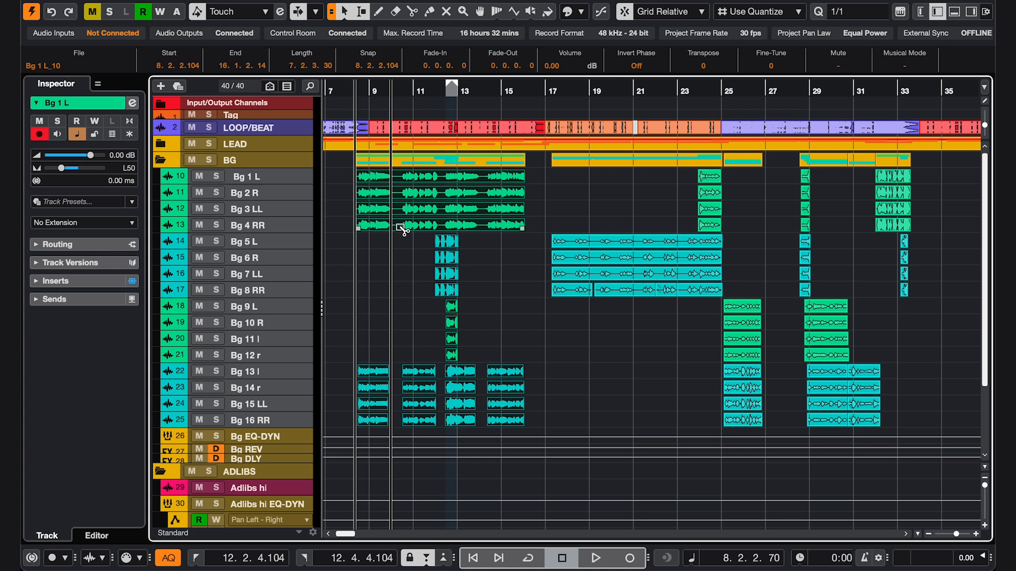
pyautogui.moveTo(397, 224); pyautogui.dragTo(703, 231)
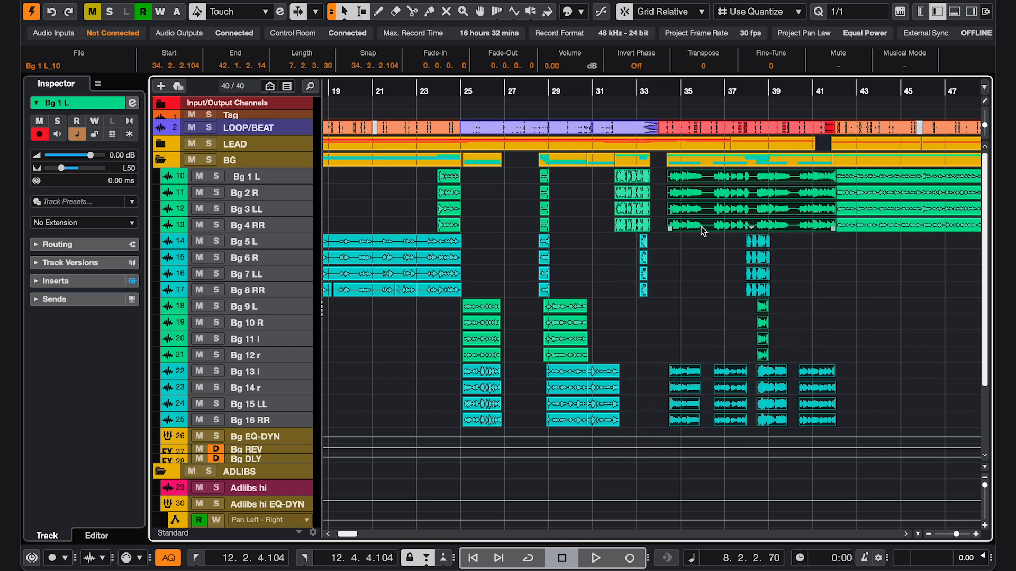
# Enlarge the BG folder track and copy its folder part spanning bars 8 to 16 to 1.2.2.104.
pyautogui.hscroll(-10, 703, 231)
pyautogui.moveTo(302, 168); pyautogui.dragTo(301, 257)
pyautogui.click(553, 239)
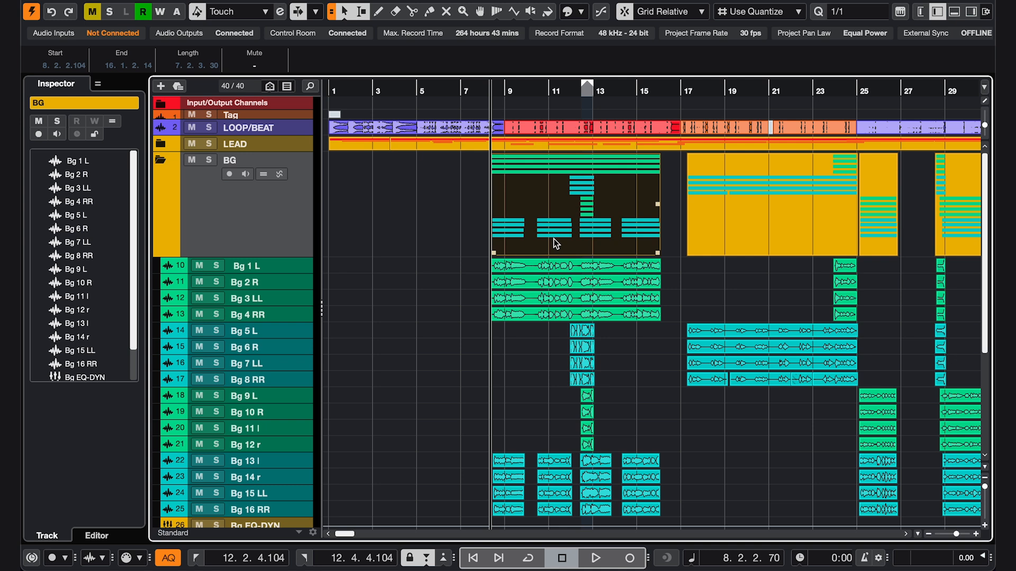
pyautogui.moveTo(554, 239); pyautogui.dragTo(372, 223)
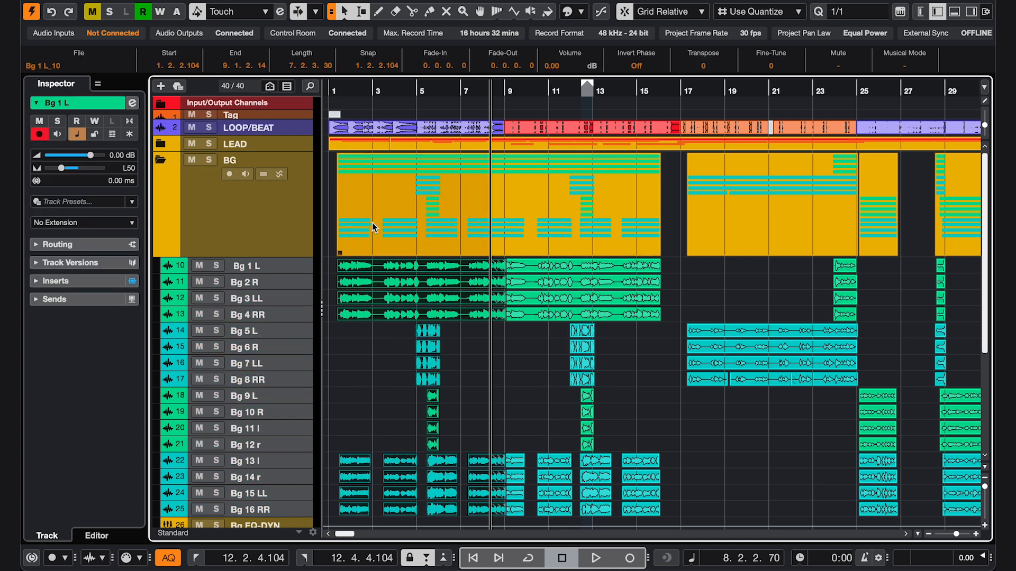